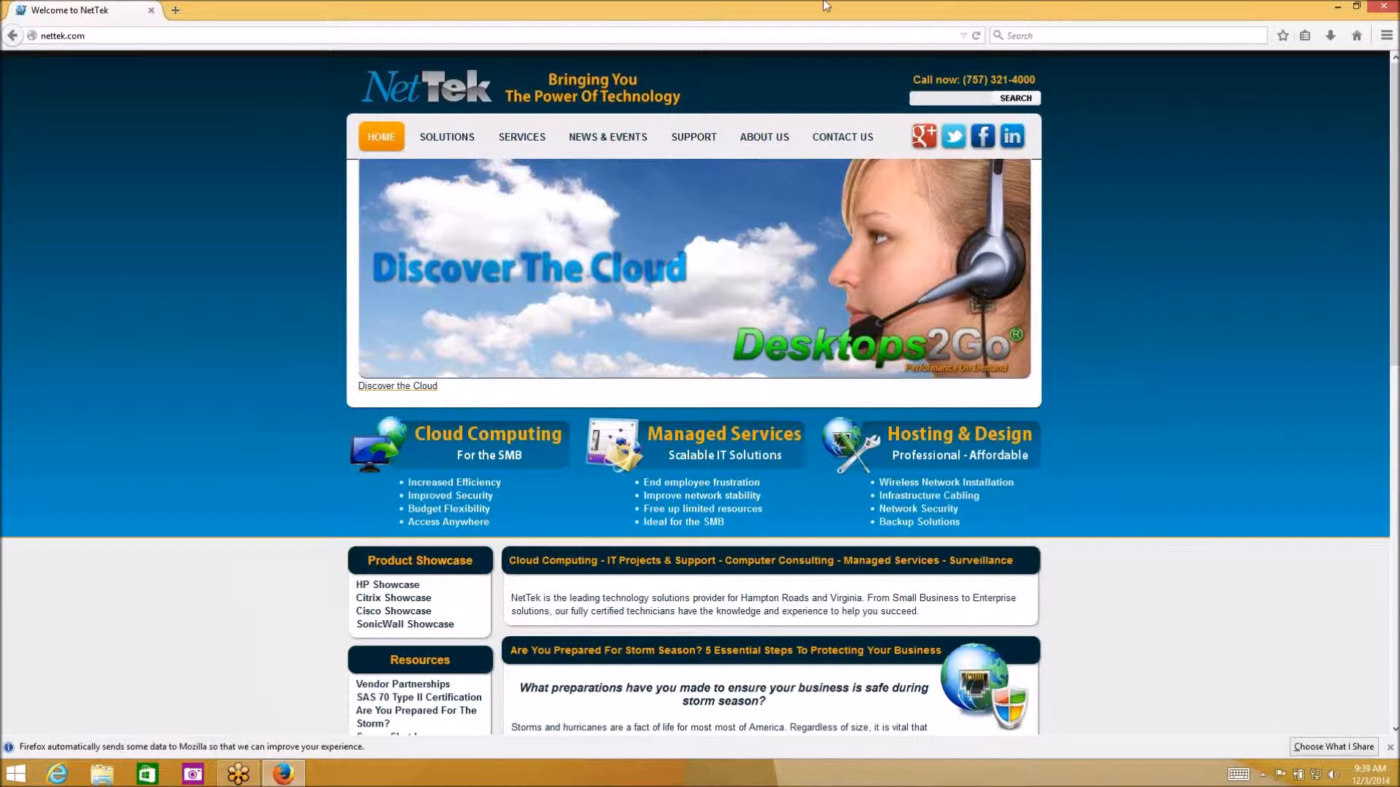
Load nettek.com and bring up the SUPPORT menu's dropdown options
{"action": "left_click", "coordinate": [150, 35]}
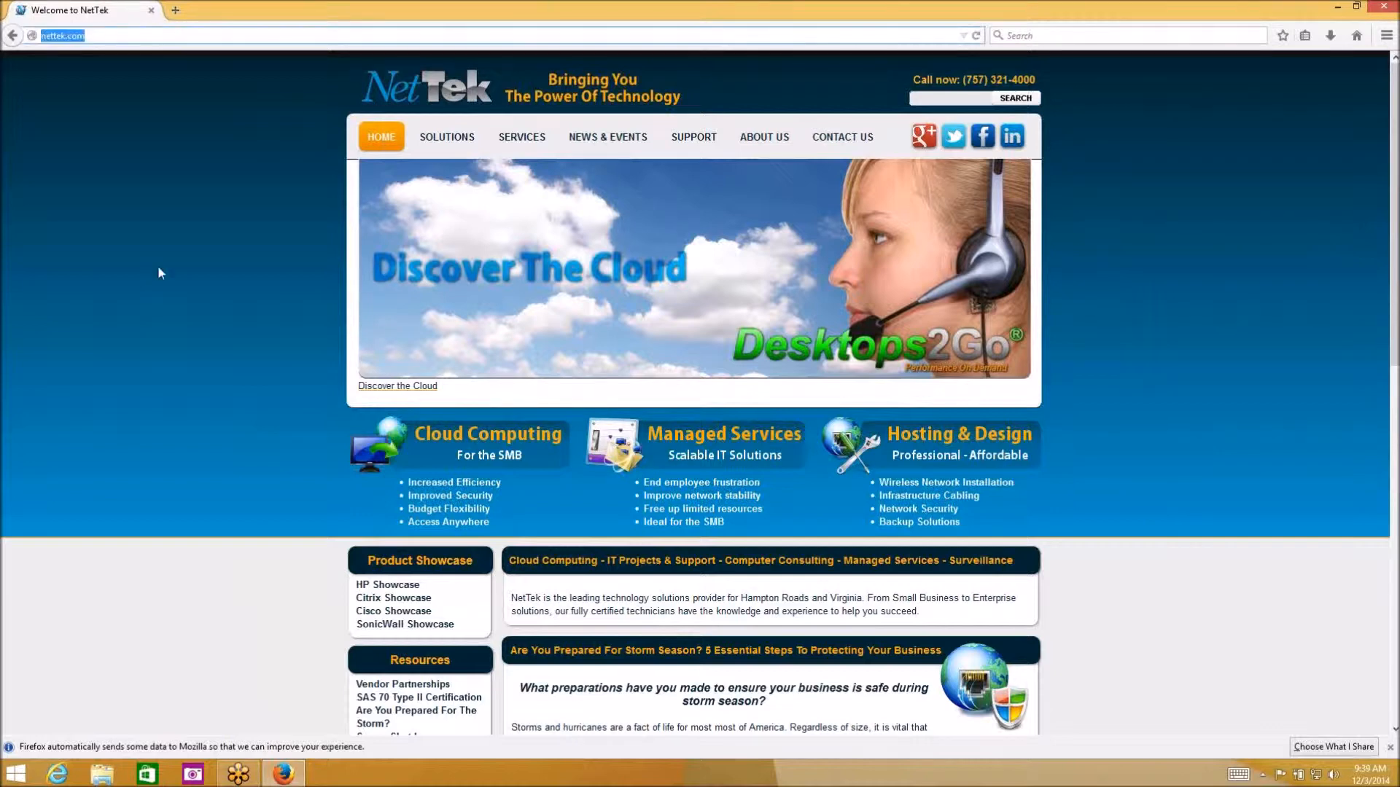
{"action": "left_click", "coordinate": [38, 254]}
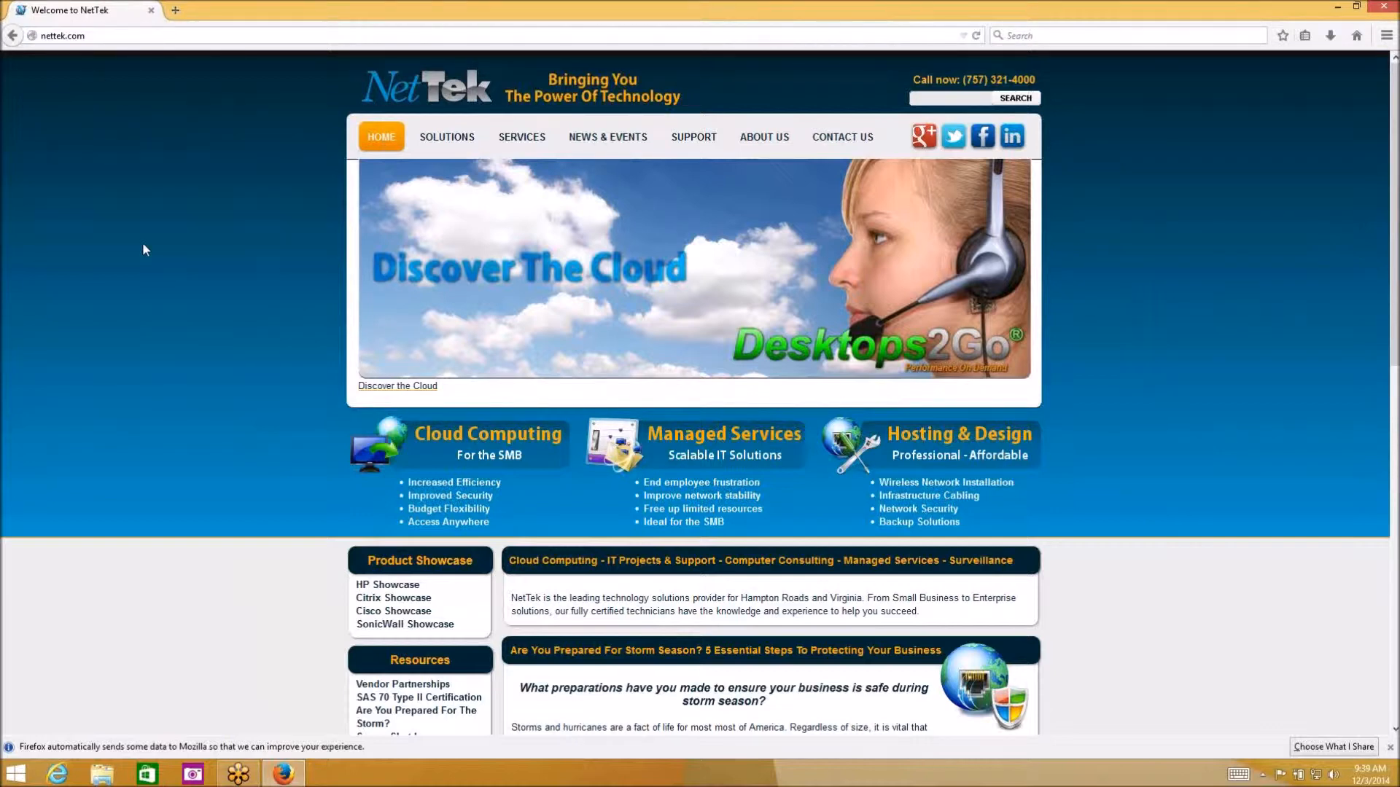
{"action": "mouse_move", "coordinate": [689, 147]}
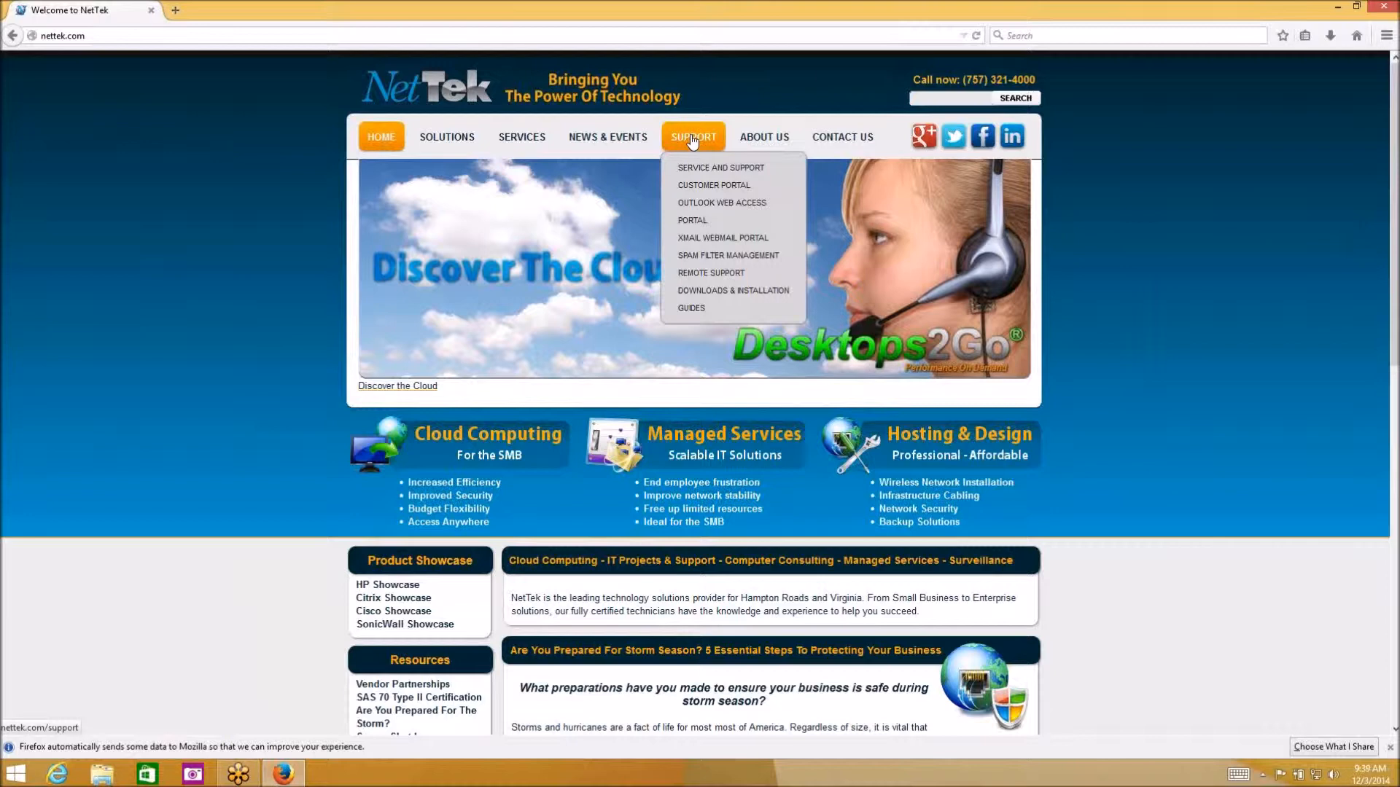
Open the Customer Portal login page, check the prefilled email, and enter the account password
{"action": "left_click", "coordinate": [715, 187]}
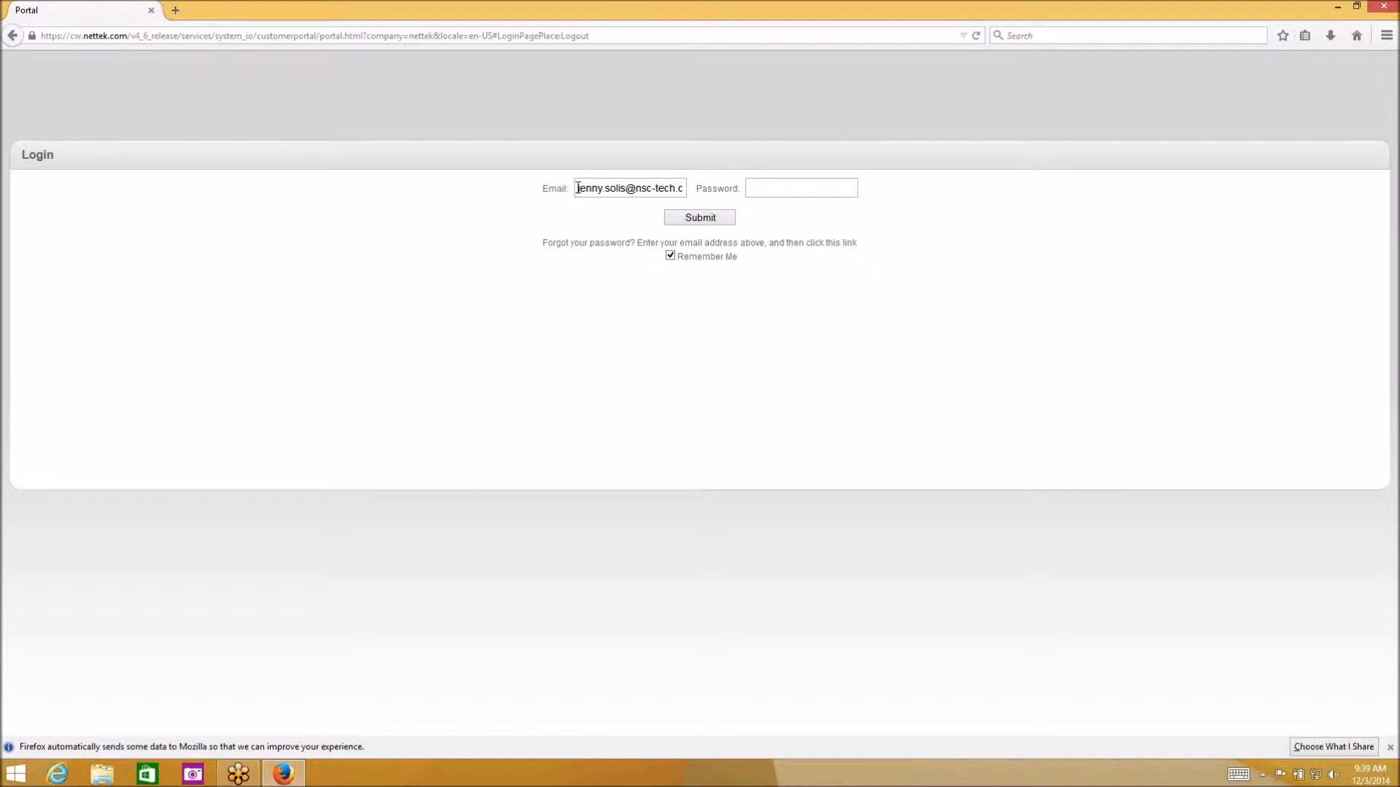
{"action": "left_click_drag", "start_coordinate": [577, 190], "coordinate": [673, 194]}
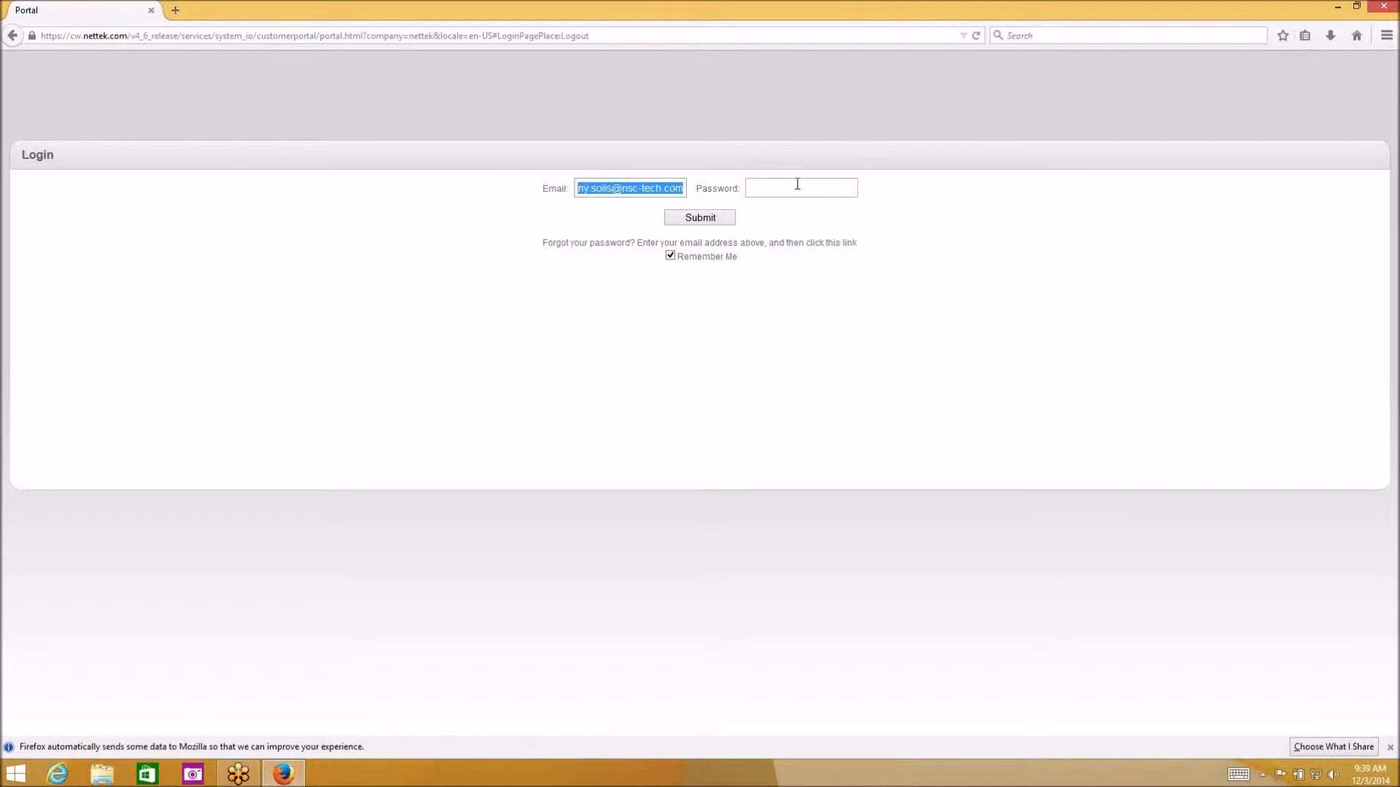
{"action": "left_click", "coordinate": [787, 190]}
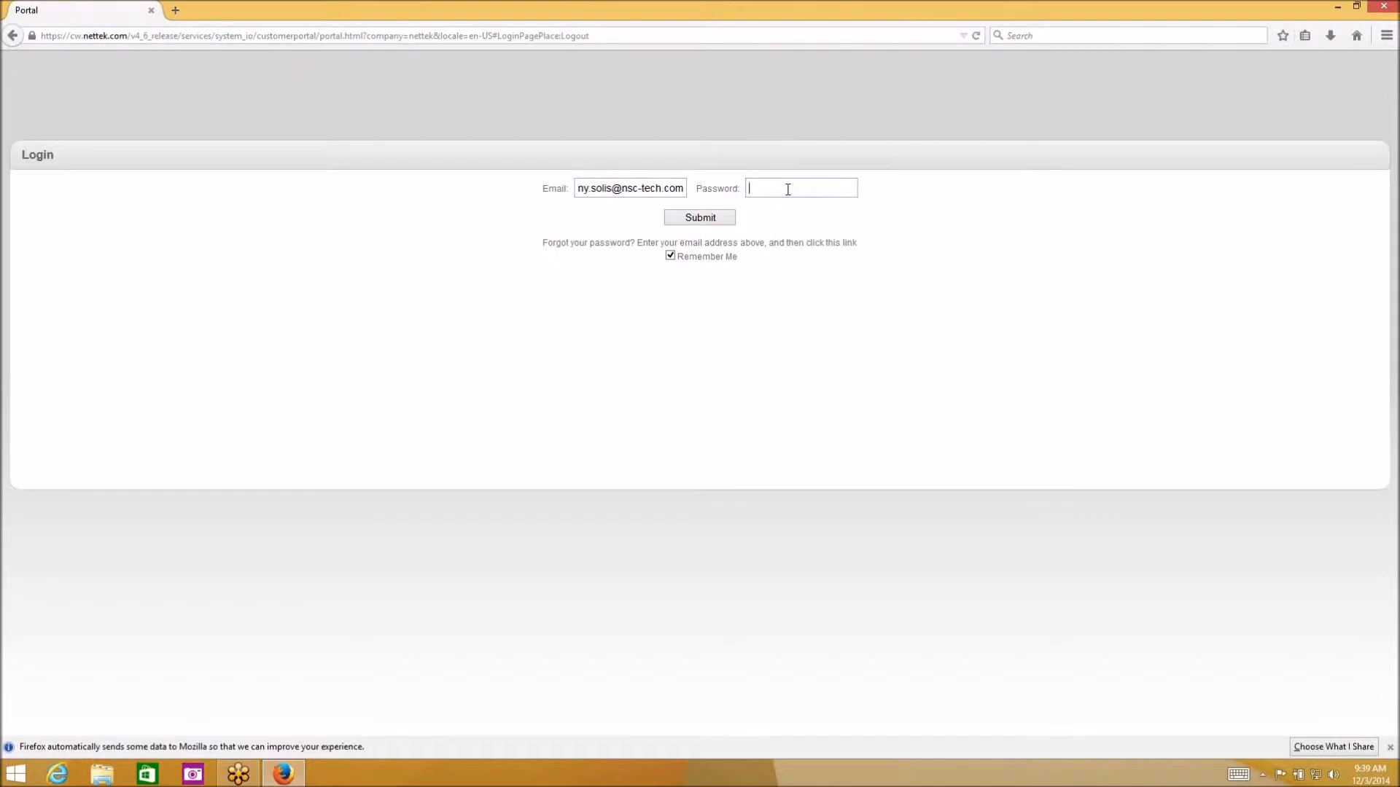
{"action": "type", "text": "•••••"}
Submit the login to reach the portal dashboard showing 109 open tickets
{"action": "left_click", "coordinate": [680, 216]}
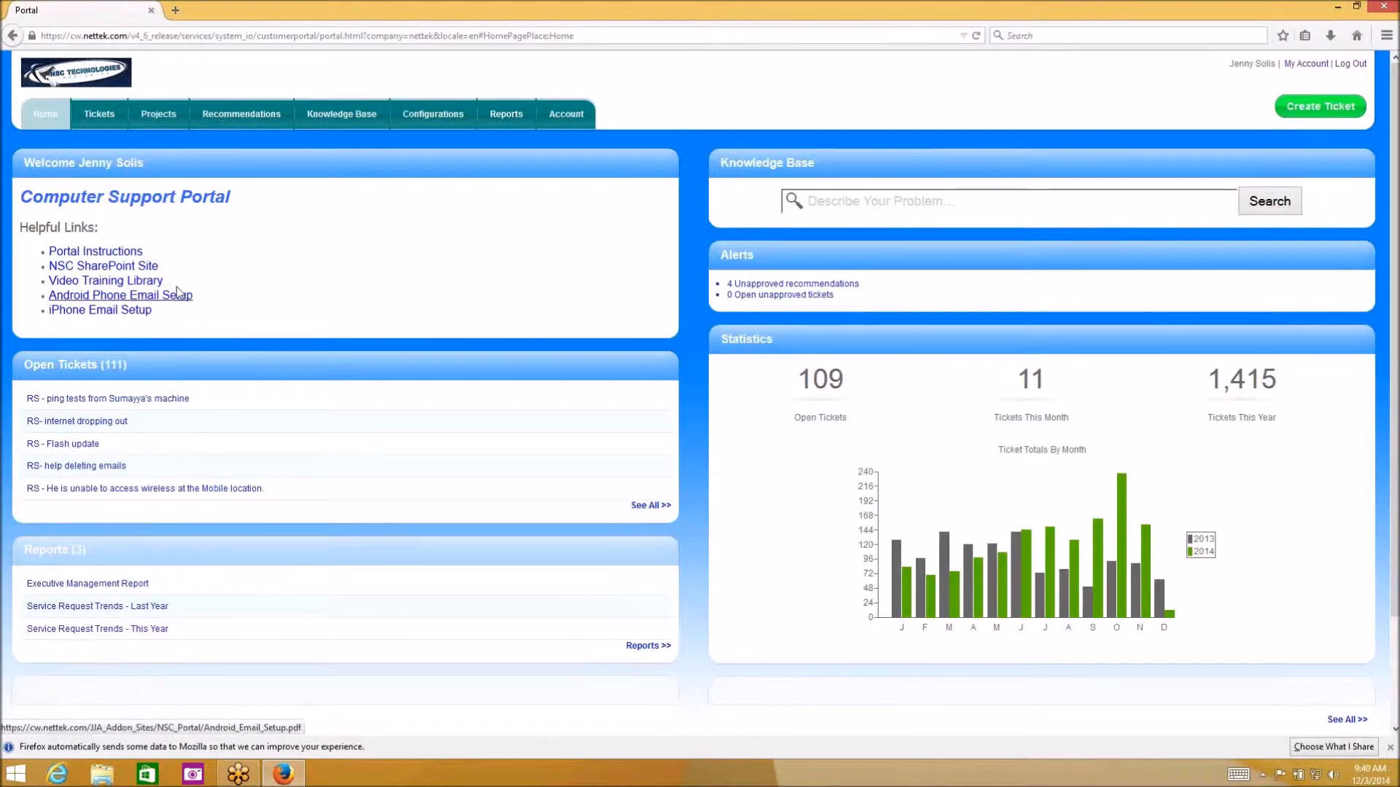
Open the iPhone Email Setup guide in a new tab and return to the portal
{"action": "left_click", "coordinate": [96, 311]}
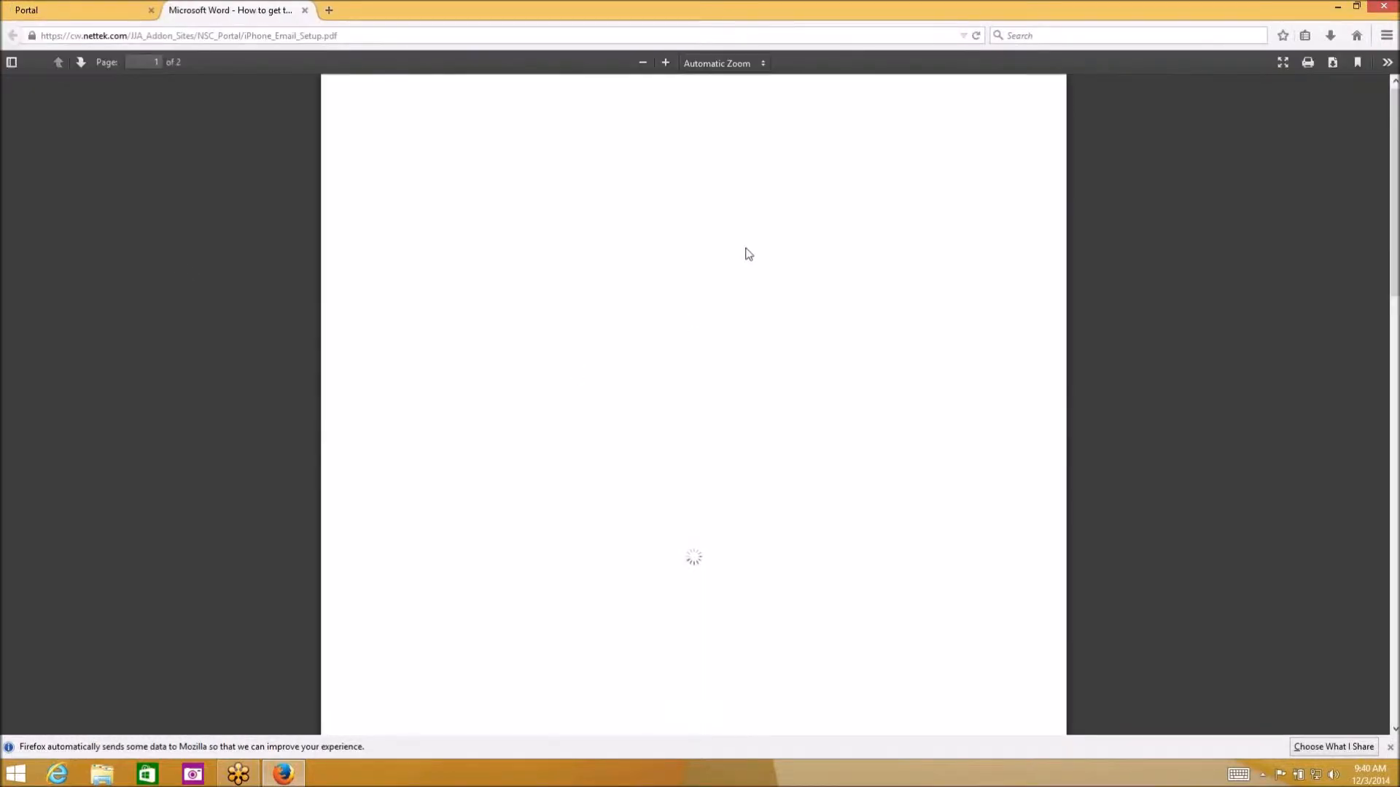
{"action": "scroll", "coordinate": [484, 426], "scroll_direction": "down", "scroll_amount": 3}
{"action": "scroll", "coordinate": [484, 427], "scroll_direction": "up", "scroll_amount": 3}
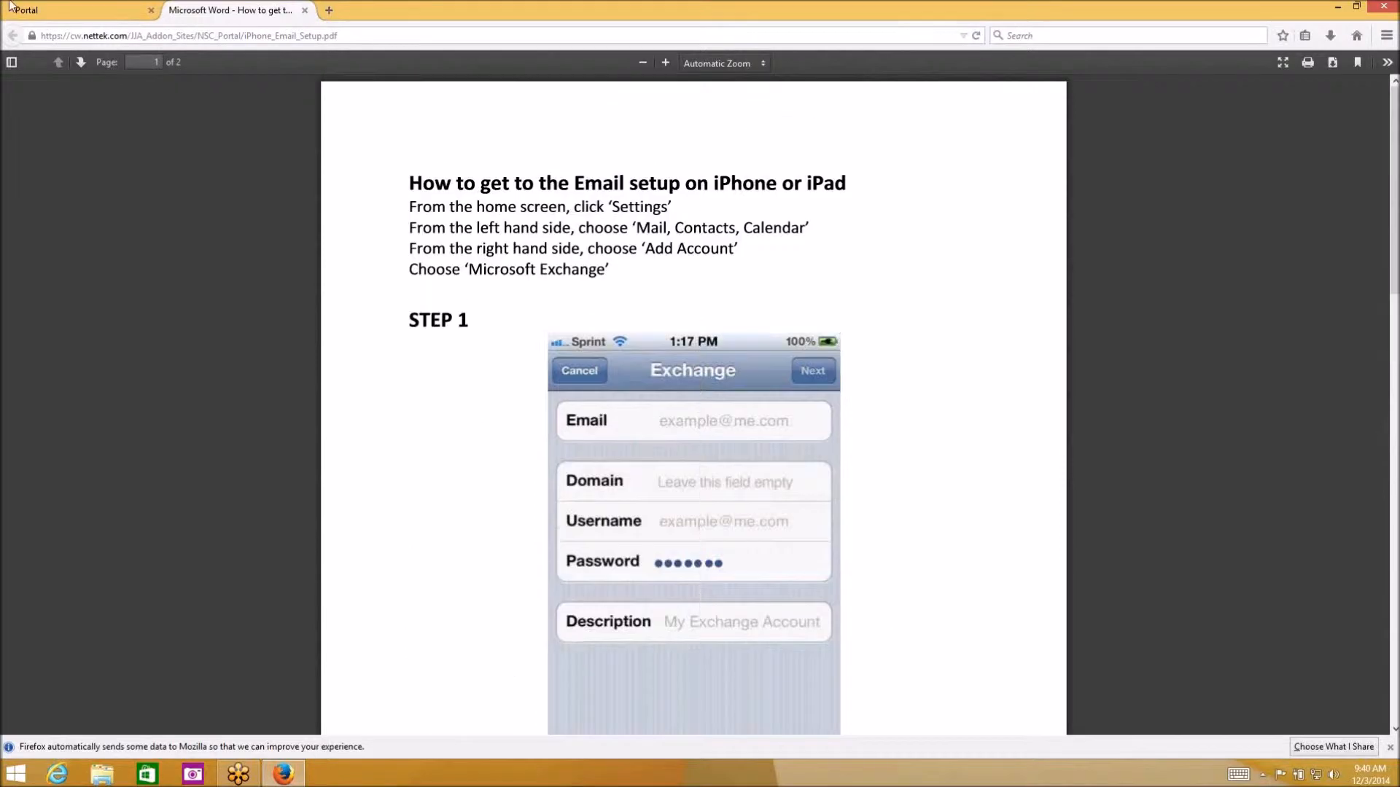
{"action": "left_click", "coordinate": [58, 7]}
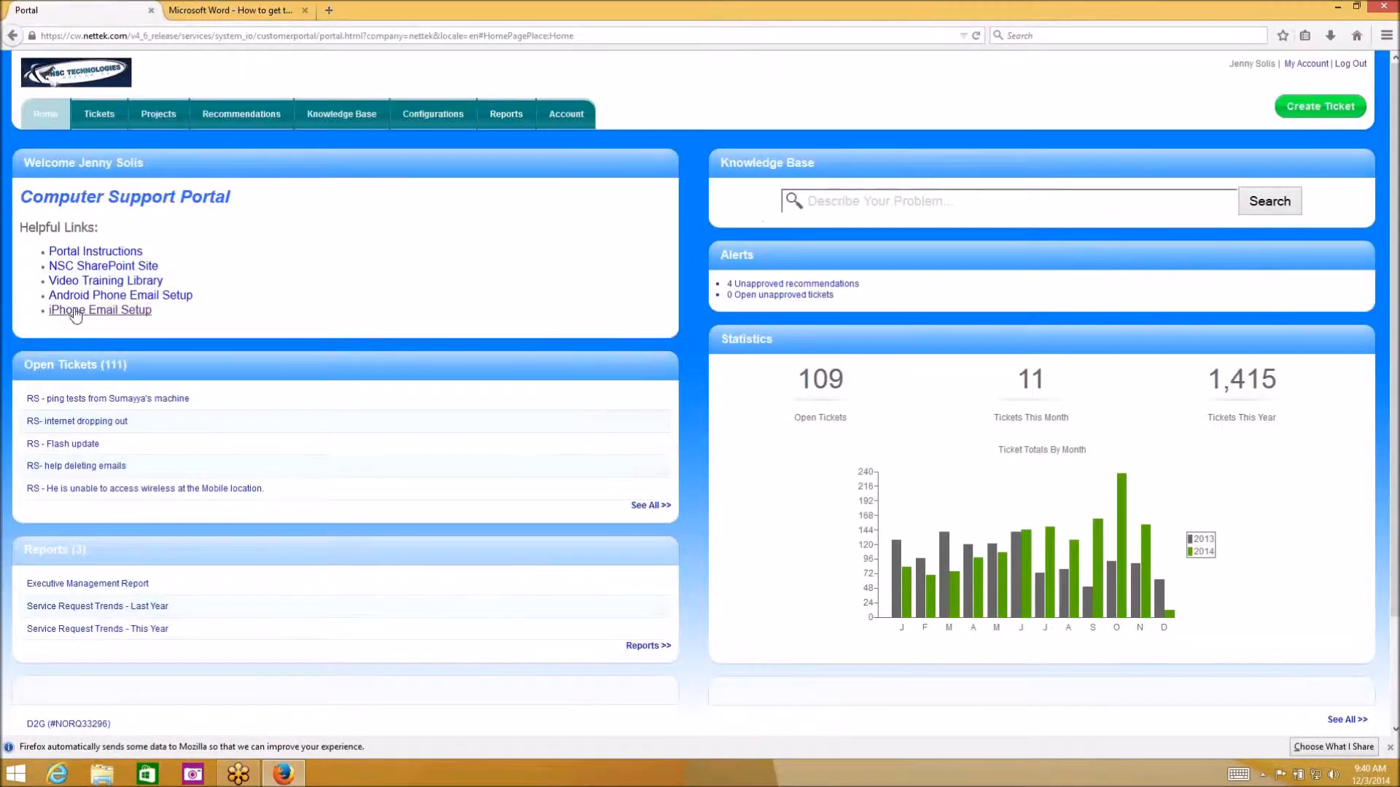
Skim and close the Portal Instructions page, then start a new ticket with Create Ticket
{"action": "left_click", "coordinate": [121, 252]}
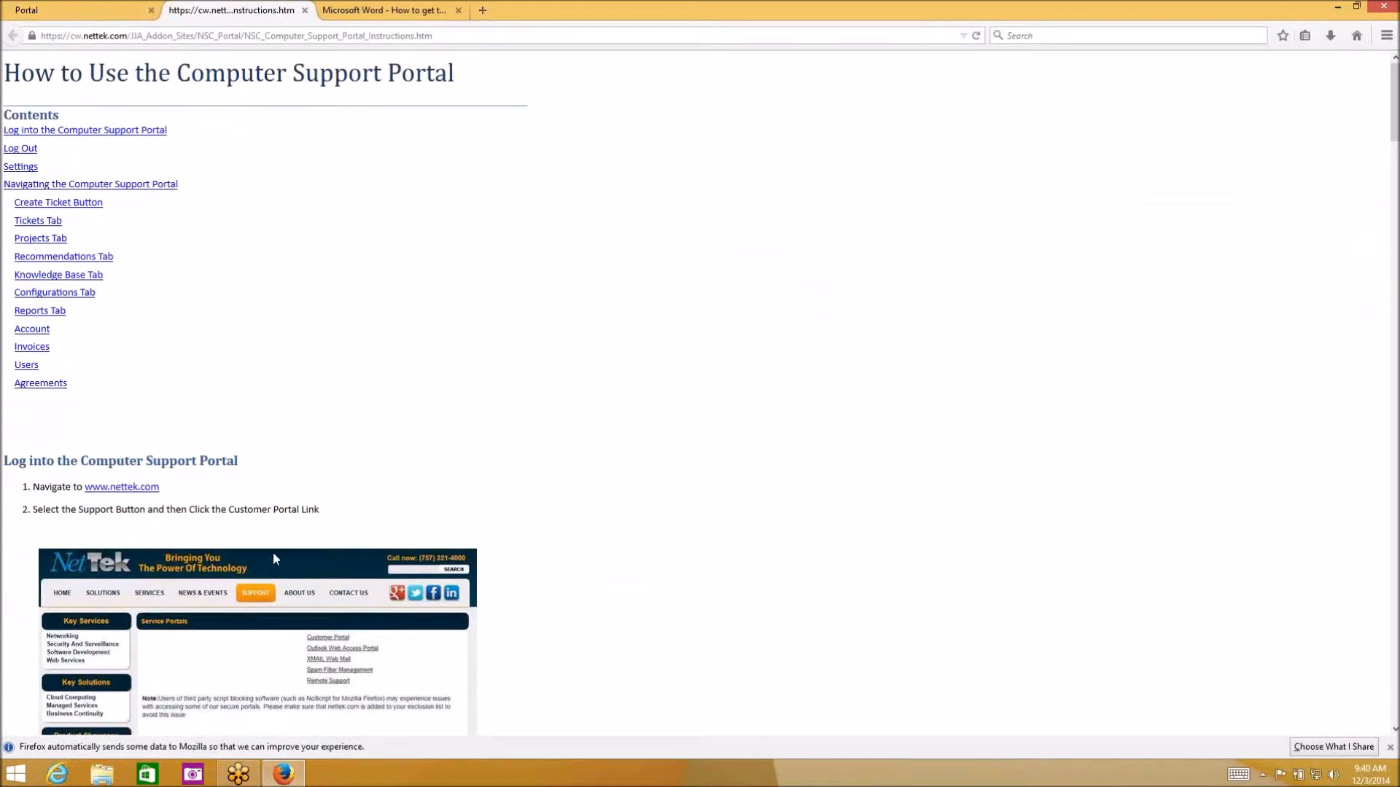
{"action": "scroll", "coordinate": [221, 317], "scroll_direction": "down", "scroll_amount": 5}
{"action": "scroll", "coordinate": [257, 383], "scroll_direction": "up", "scroll_amount": 5}
{"action": "left_click", "coordinate": [305, 10]}
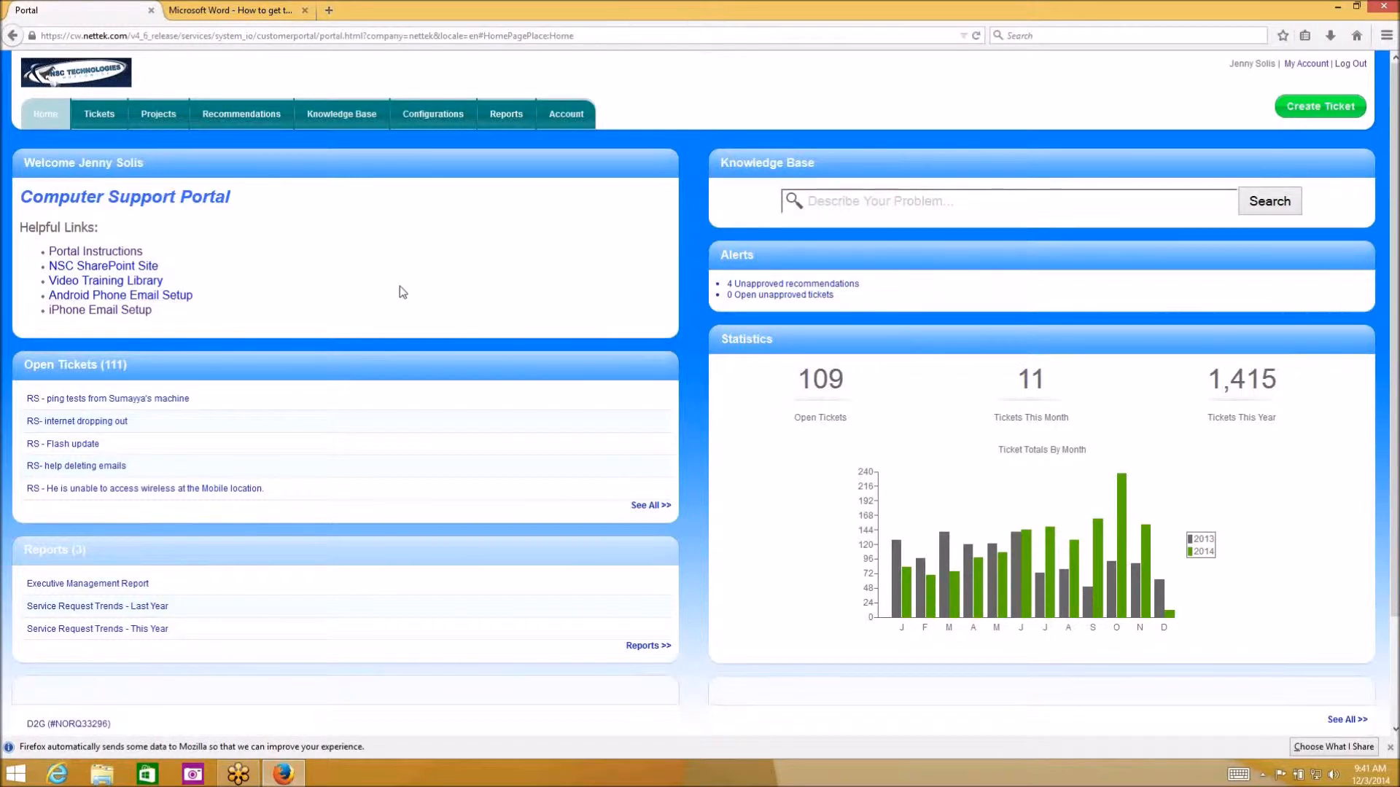
{"action": "left_click", "coordinate": [1337, 107]}
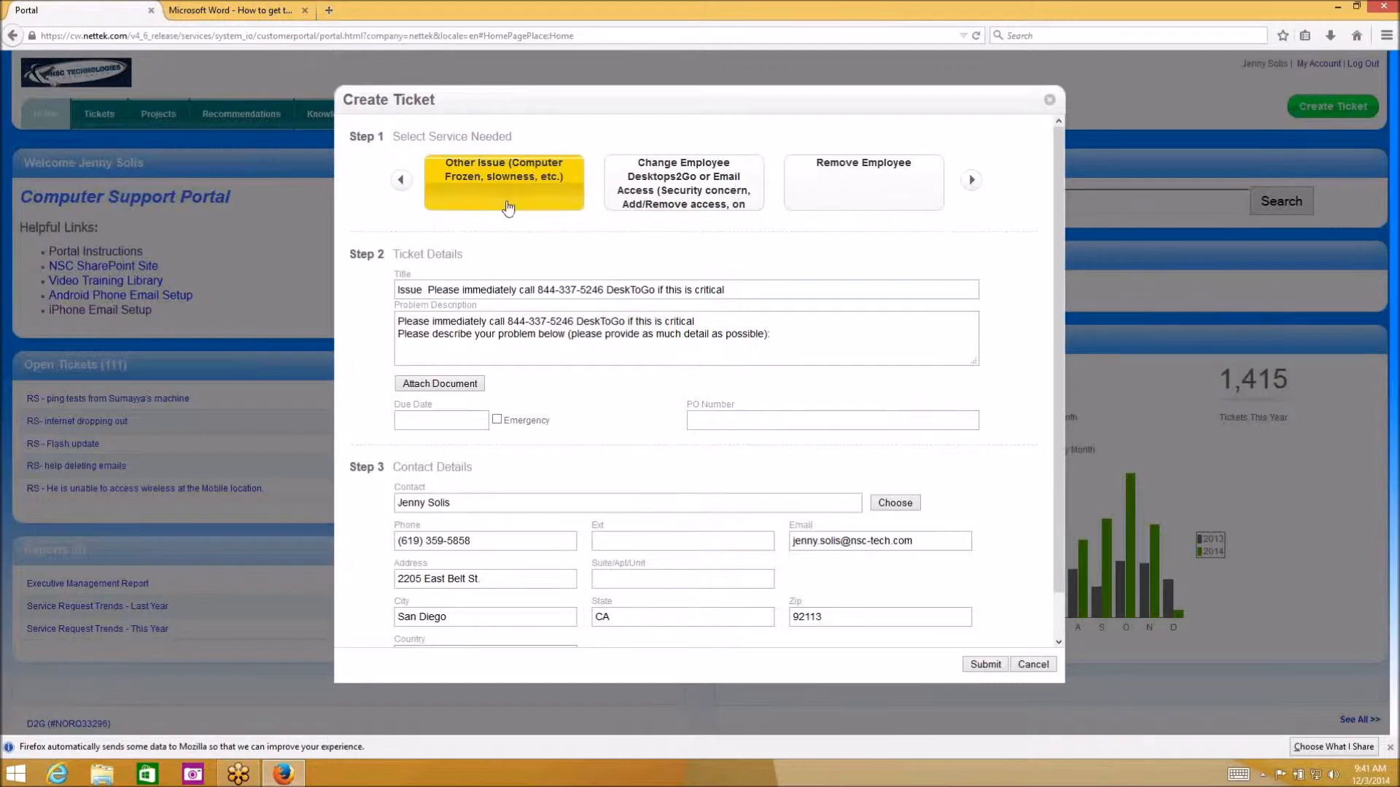
Browse the service types, try Change and Remove Employee, then choose Other Issue
{"action": "left_click", "coordinate": [971, 181]}
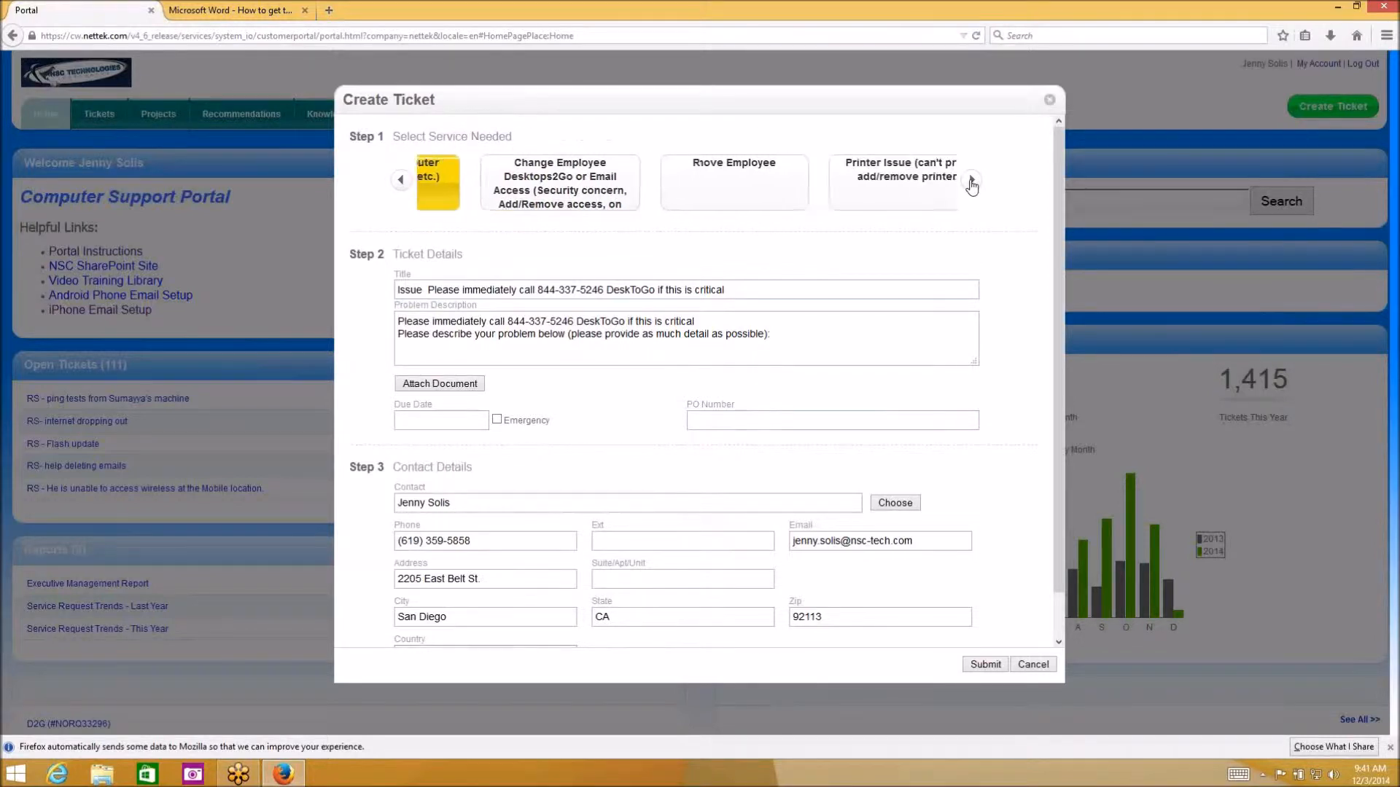
{"action": "left_click", "coordinate": [971, 180]}
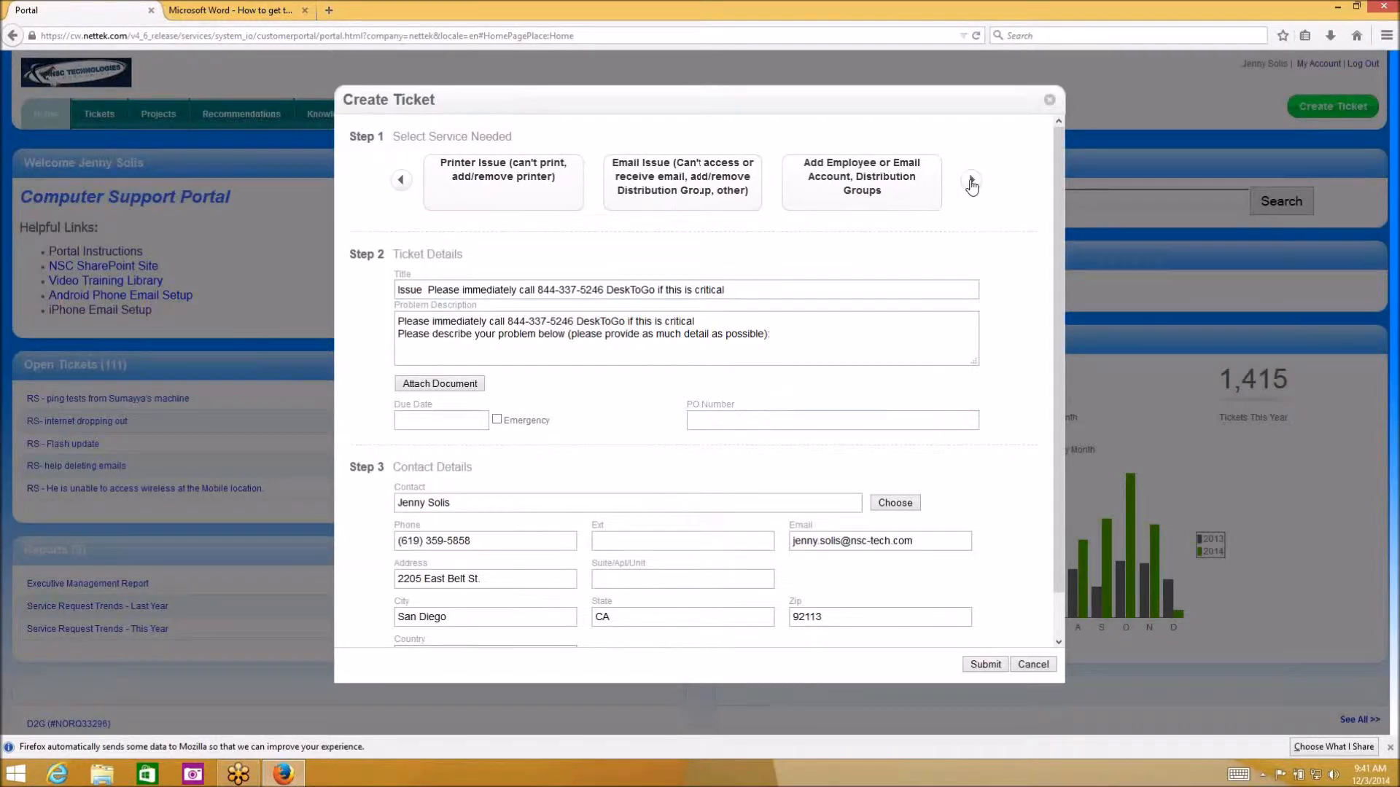
{"action": "left_click", "coordinate": [404, 183]}
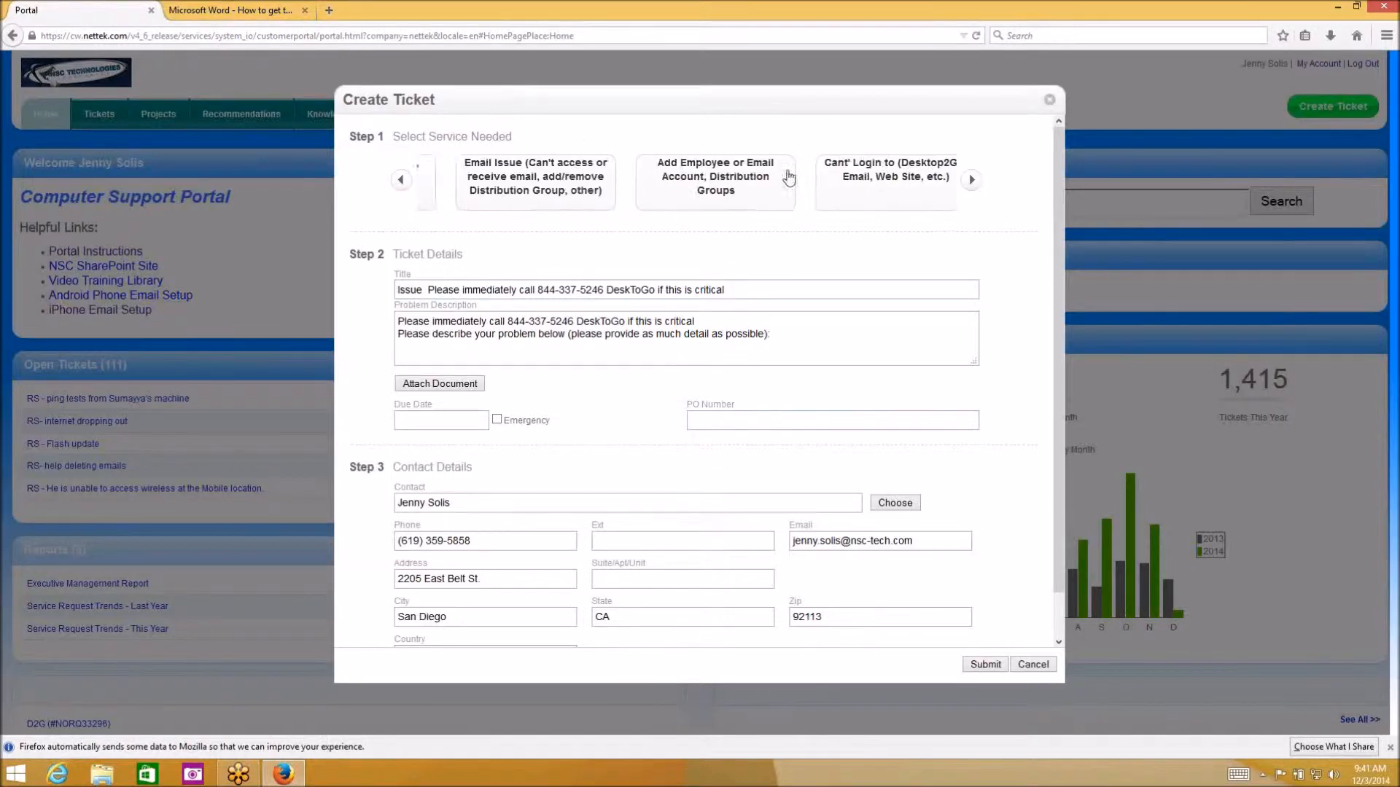
{"action": "left_click", "coordinate": [402, 181]}
{"action": "left_click", "coordinate": [401, 181]}
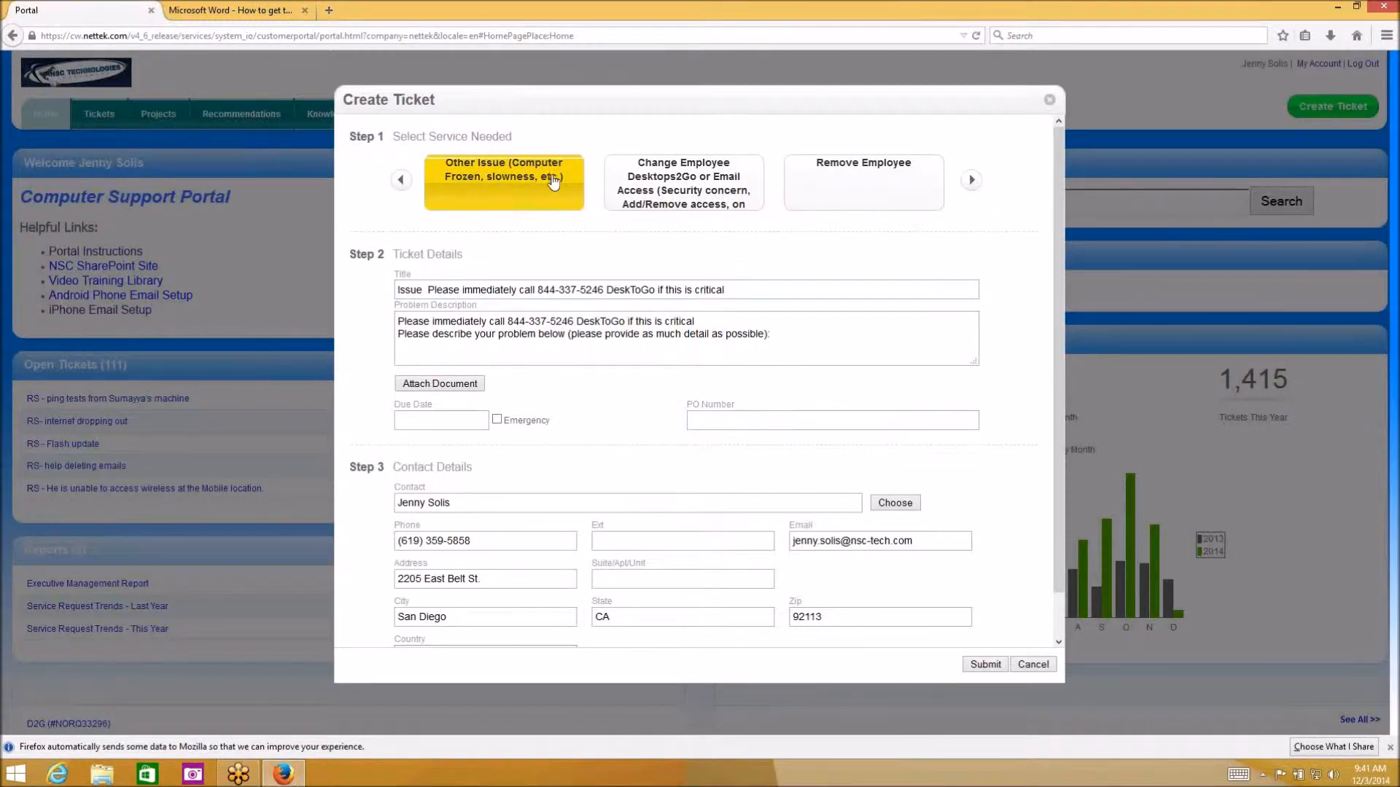
{"action": "left_click", "coordinate": [689, 186]}
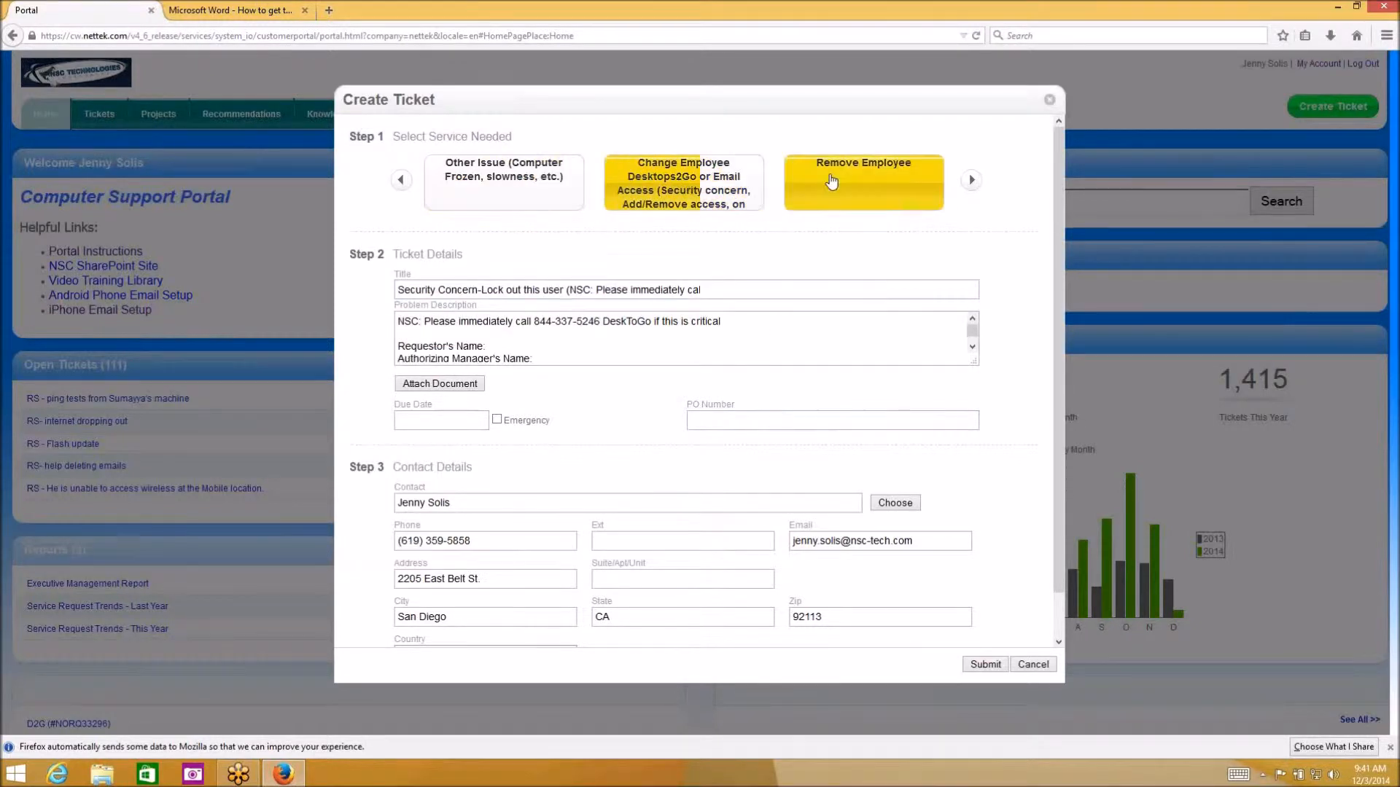
{"action": "left_click", "coordinate": [868, 188]}
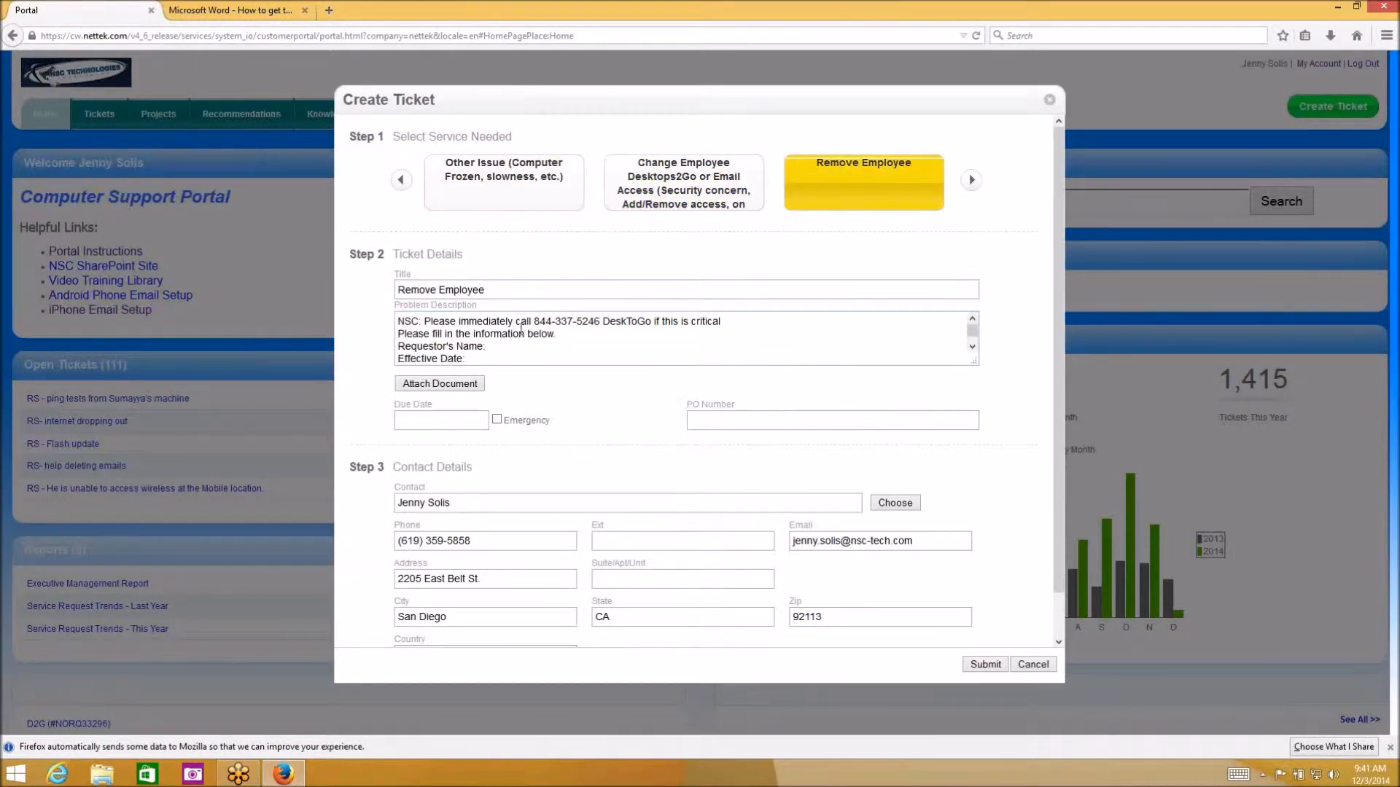
{"action": "left_click", "coordinate": [701, 185]}
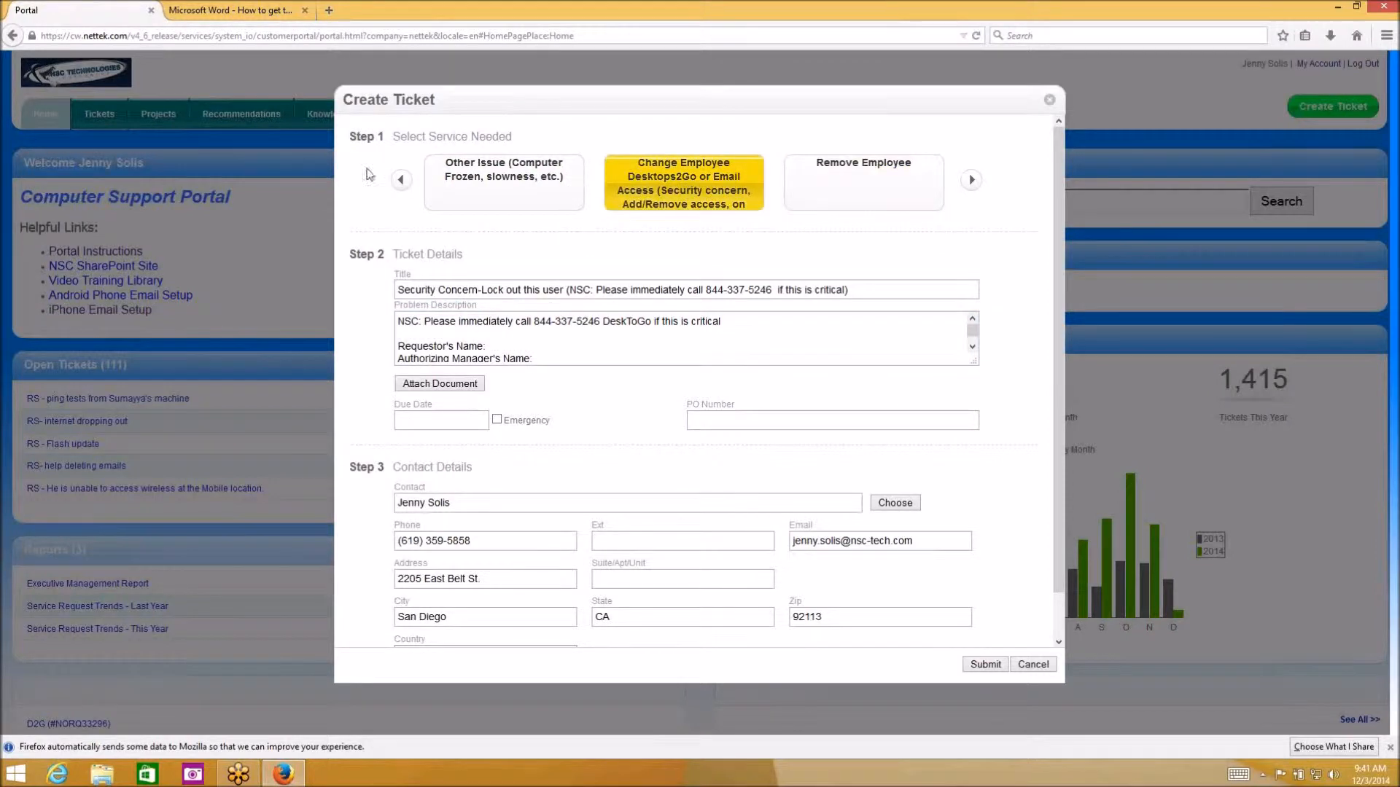
{"action": "left_click", "coordinate": [487, 187]}
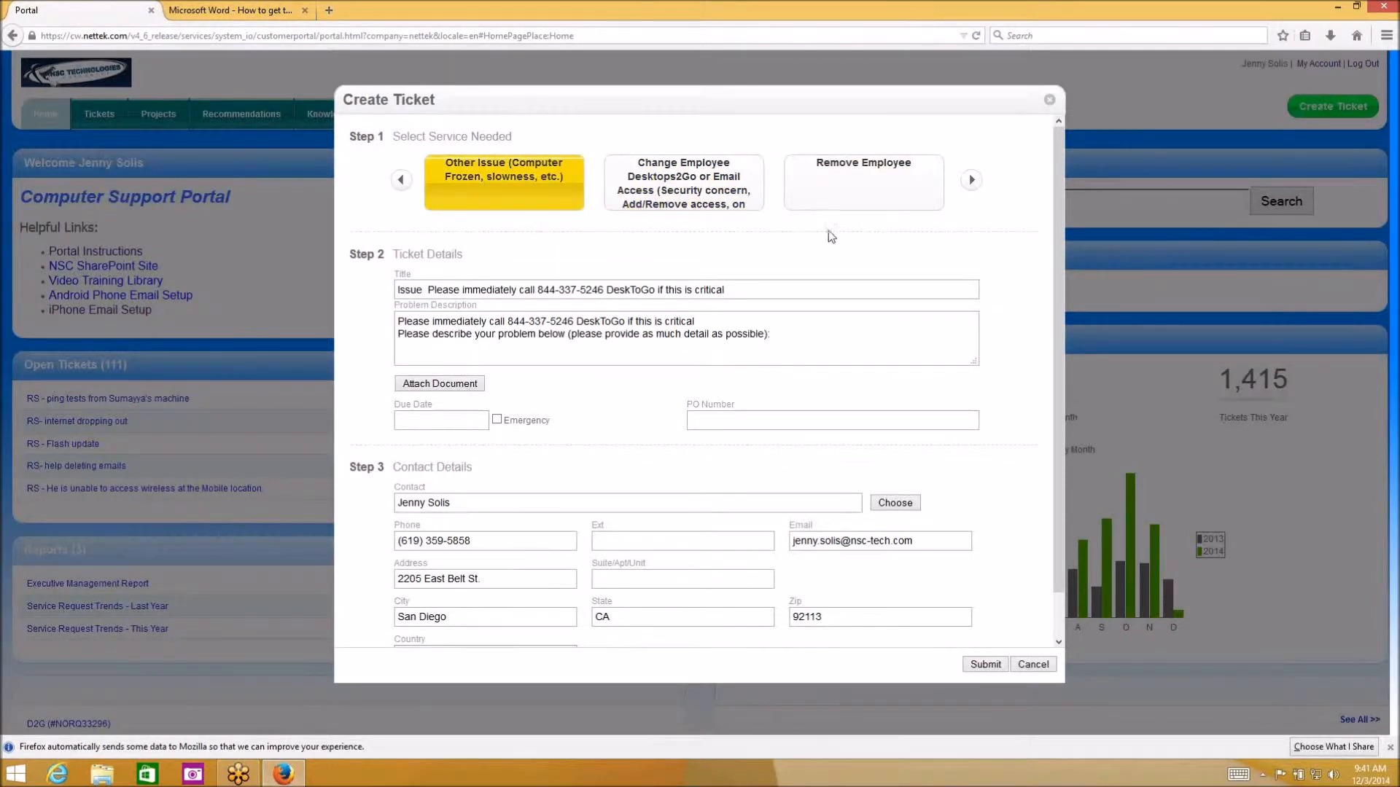
{"action": "left_click", "coordinate": [697, 289]}
Delete the template text from the Title and Problem Description fields
{"action": "left_click_drag", "start_coordinate": [604, 291], "coordinate": [537, 291]}
{"action": "left_click_drag", "start_coordinate": [758, 289], "coordinate": [269, 321]}
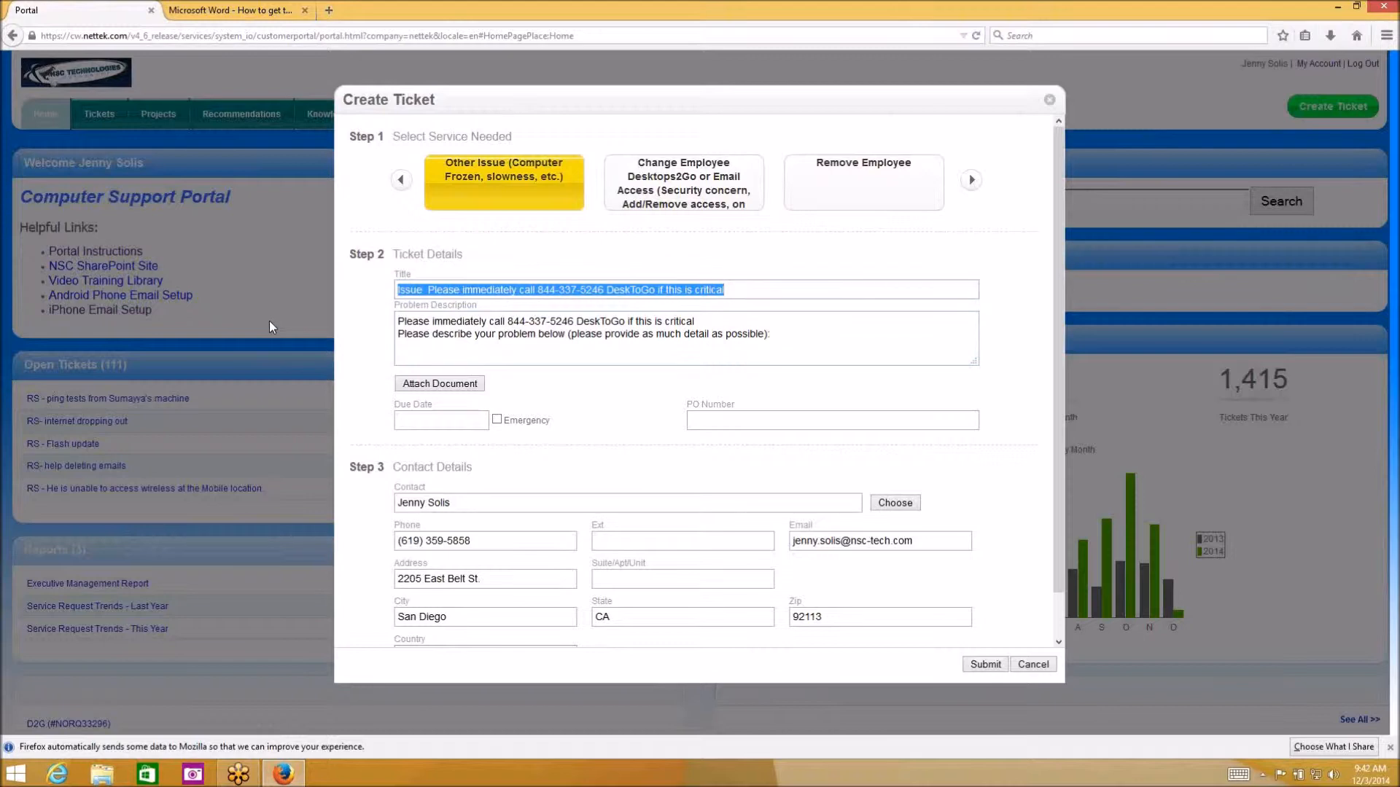
{"action": "key", "text": "BackSpace"}
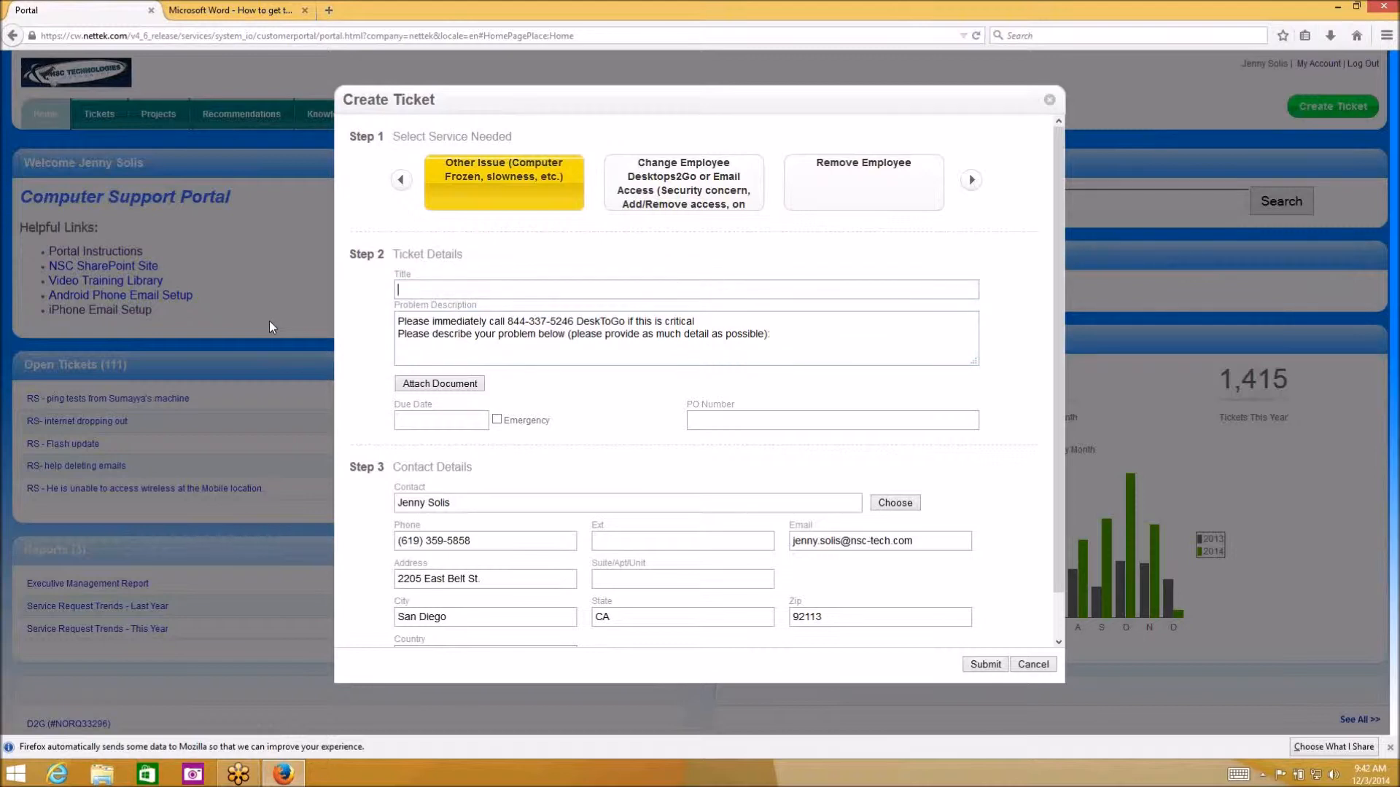
{"action": "left_click_drag", "start_coordinate": [795, 337], "coordinate": [396, 321]}
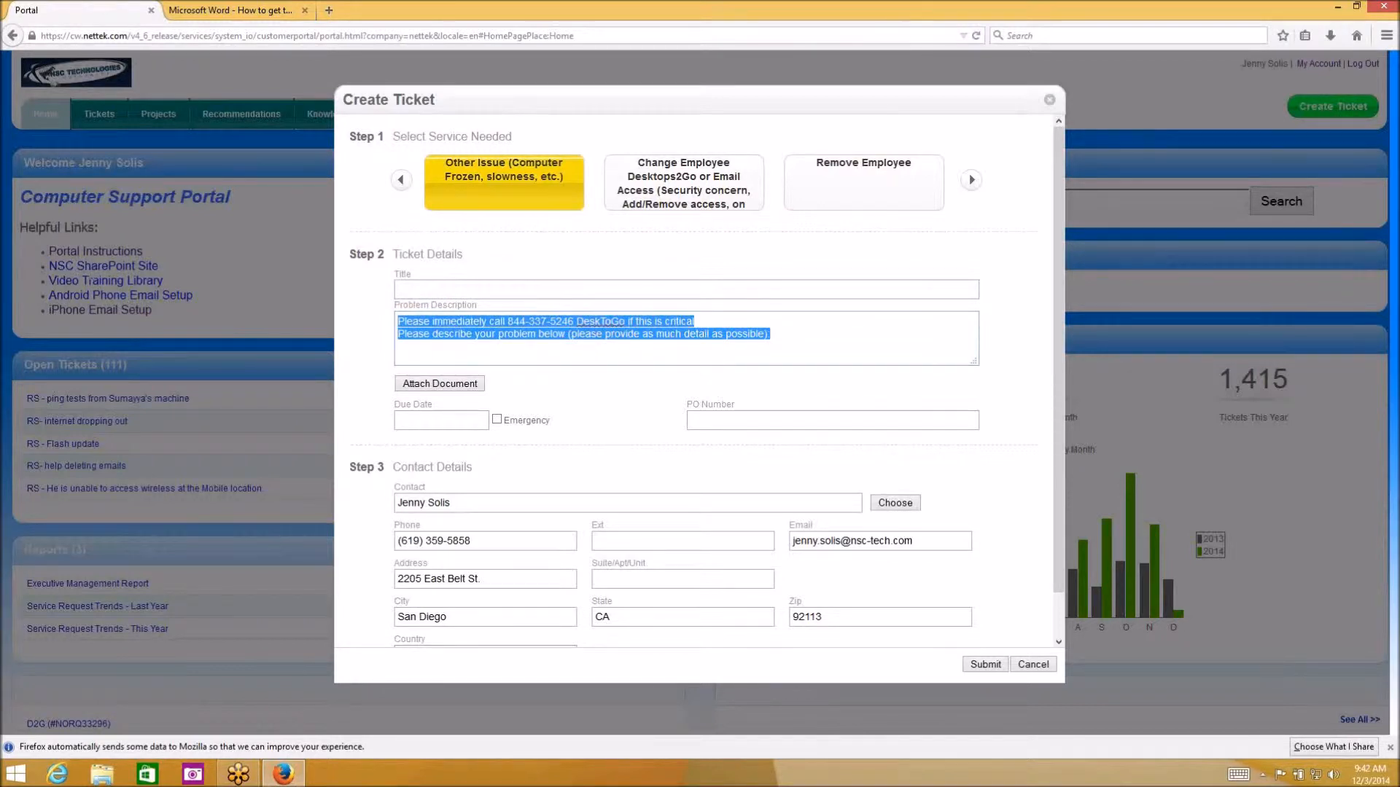
{"action": "key", "text": "BackSpace"}
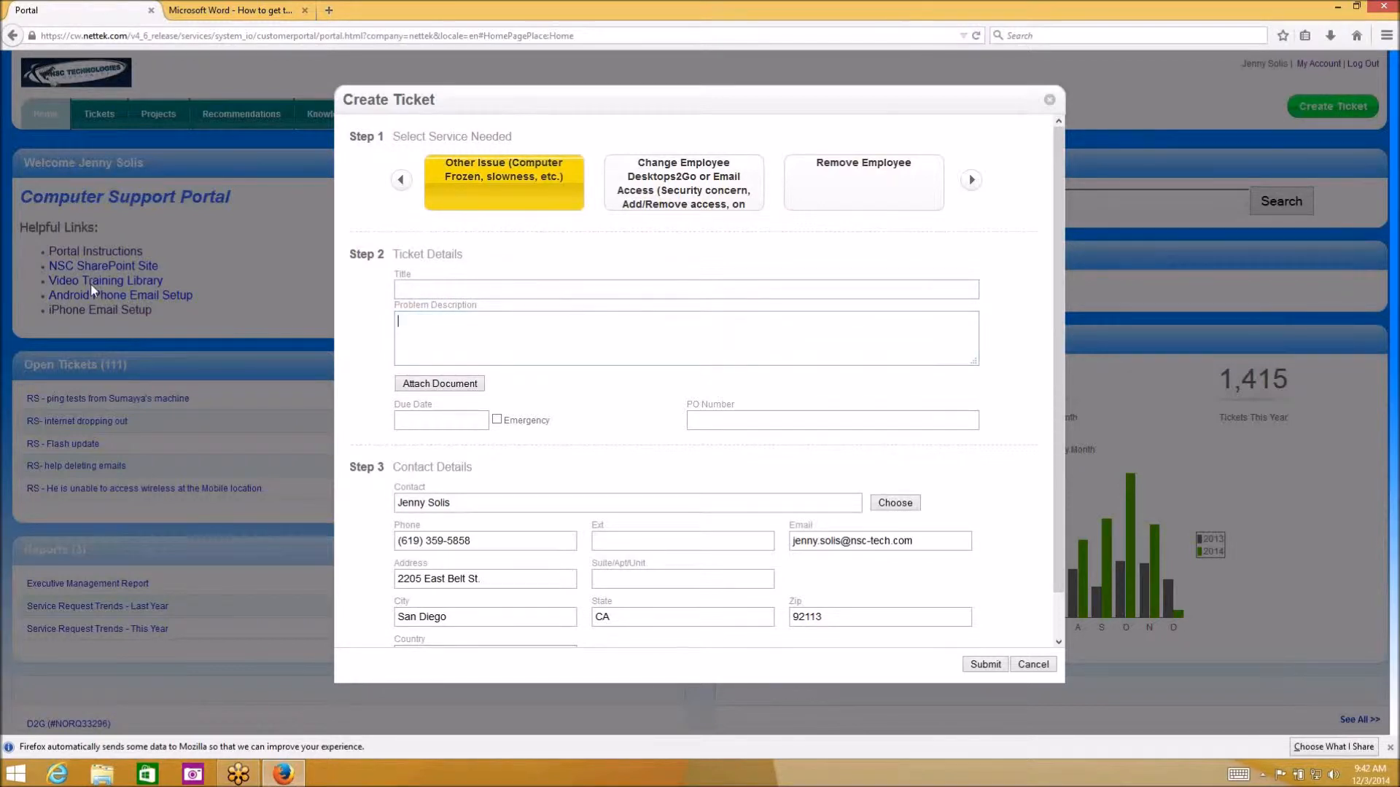
Enter title 'Tempworks Issue' and description 'I am unable to login to Tempworks inside of Desktops2Go'
{"action": "left_click", "coordinate": [446, 285]}
{"action": "type", "text": "Tempwor"}
{"action": "type", "text": "ks Issue"}
{"action": "type", "text": "I am unable to"}
{"action": "type", "text": " lo"}
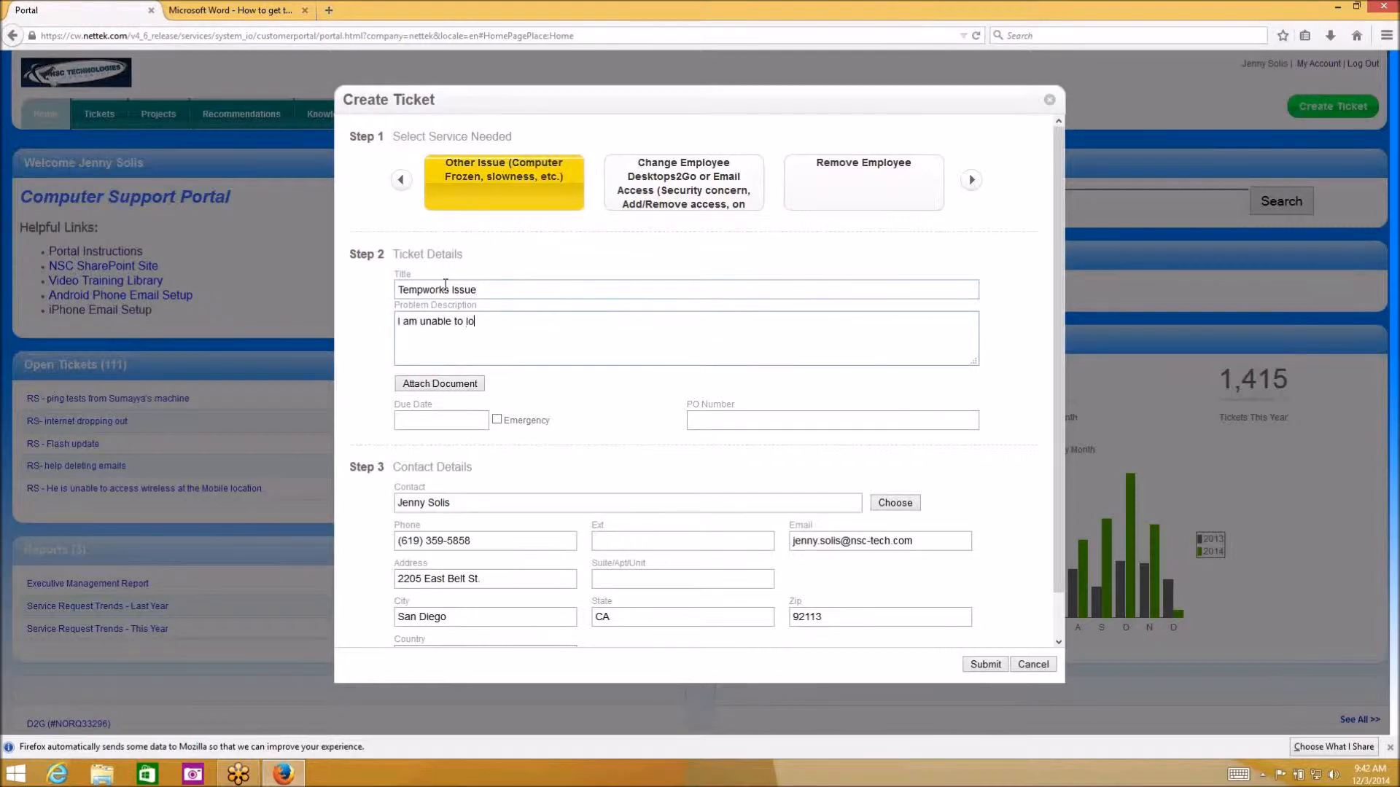
{"action": "type", "text": "gin to Tempworks inside of D"}
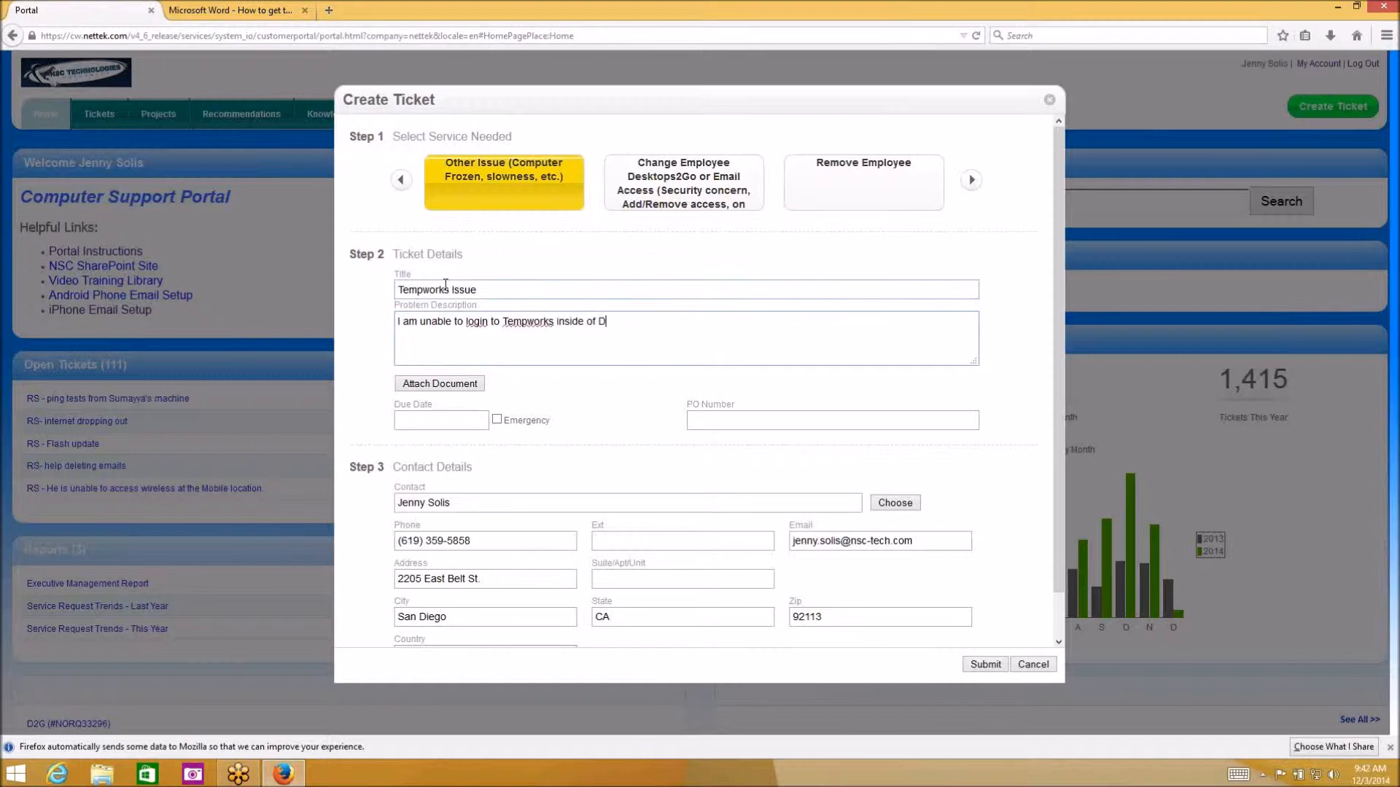
{"action": "type", "text": "esktops2Go."}
Attach NSC.txt from the Desktop folder to the ticket
{"action": "left_click", "coordinate": [451, 383]}
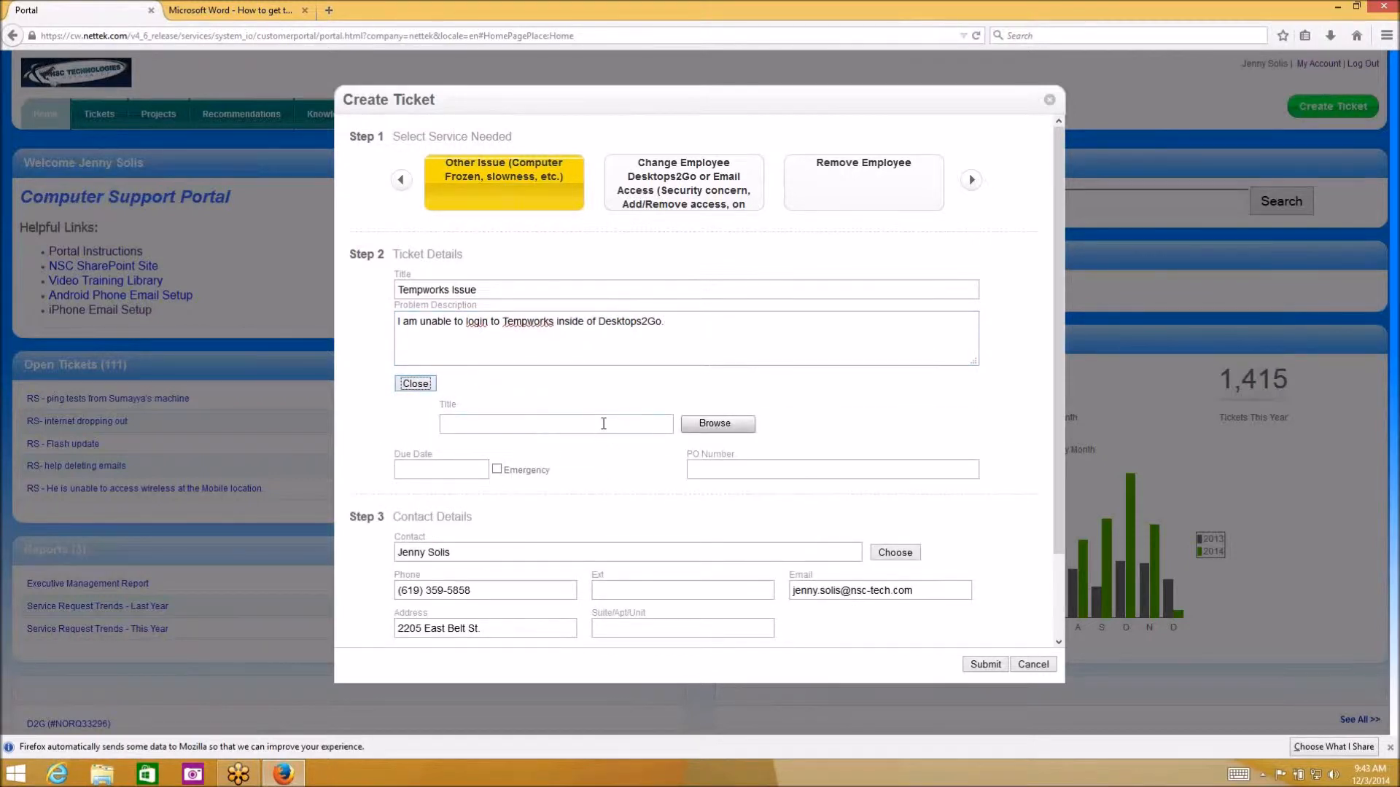
{"action": "left_click", "coordinate": [729, 428]}
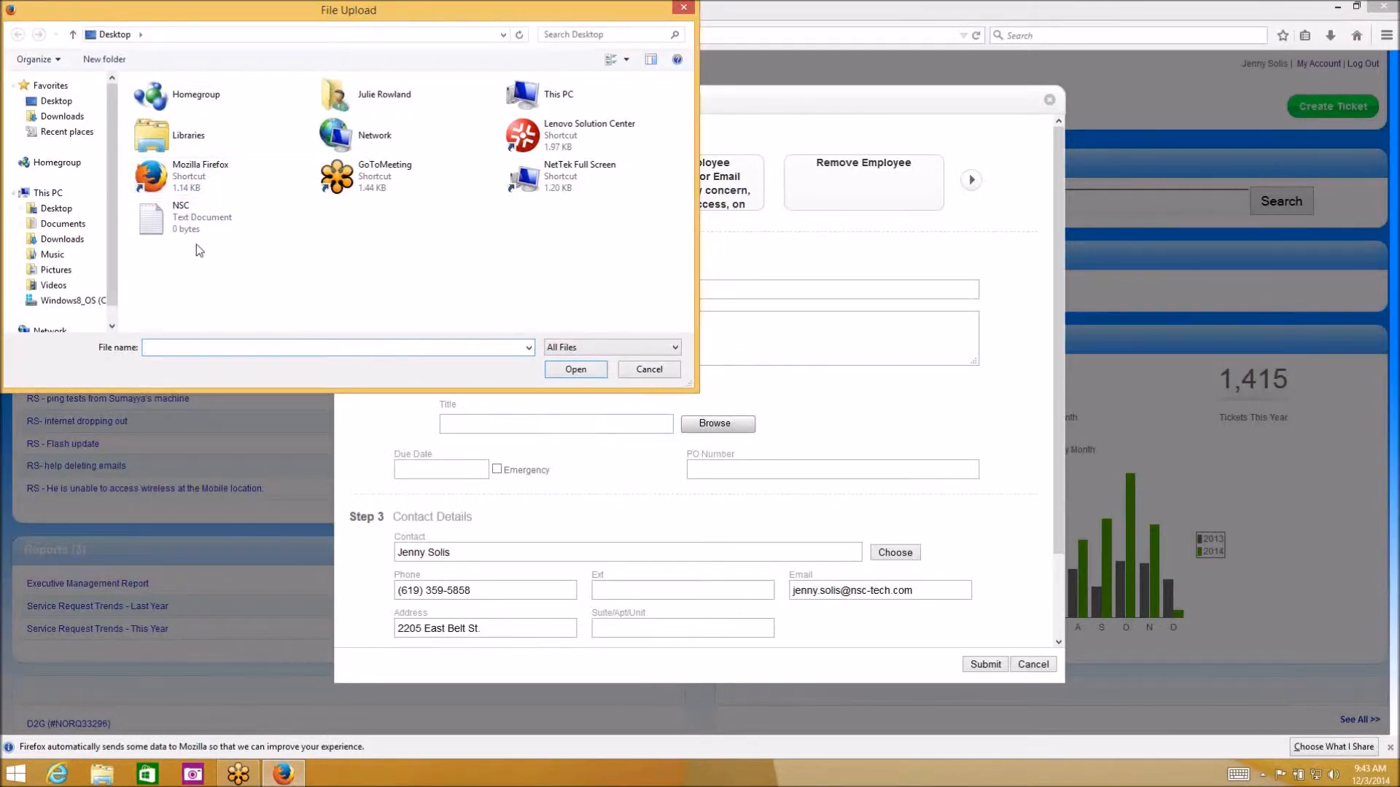
{"action": "double_click", "coordinate": [200, 222]}
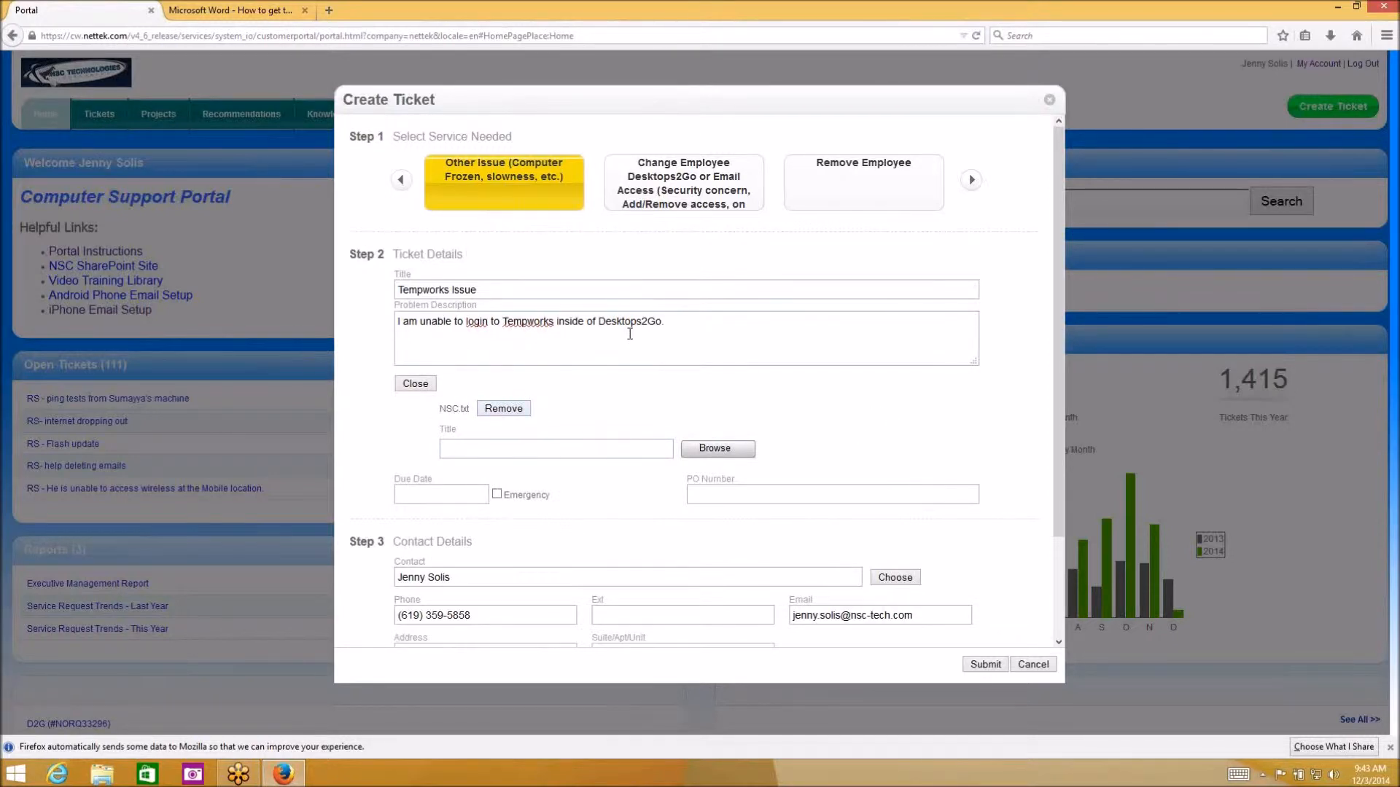
{"action": "scroll", "coordinate": [634, 331], "scroll_direction": "down", "scroll_amount": 1}
{"action": "scroll", "coordinate": [596, 402], "scroll_direction": "down", "scroll_amount": 2}
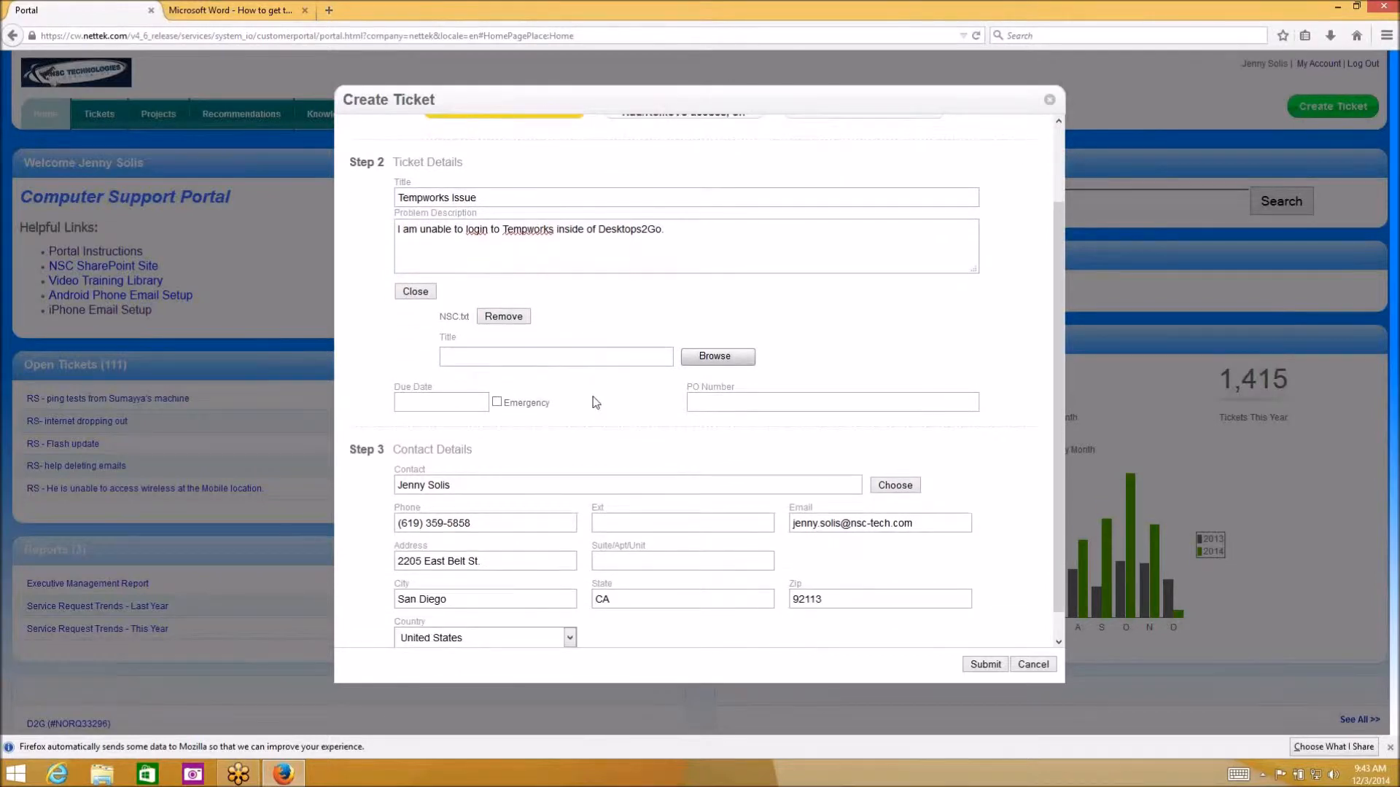
{"action": "scroll", "coordinate": [595, 402], "scroll_direction": "down", "scroll_amount": 1}
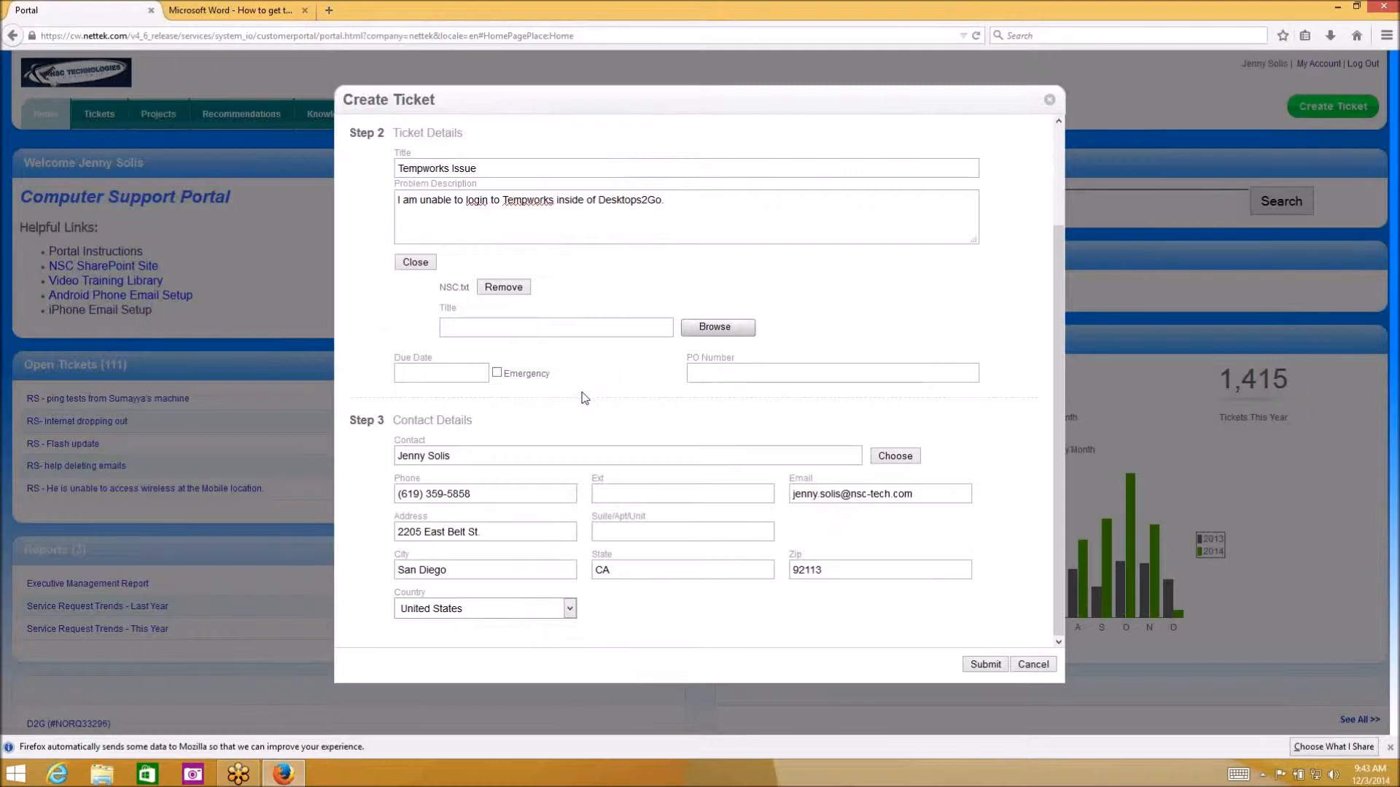
Set the due date to Dec 3, 2014, correcting an initial pick of Dec 5
{"action": "left_click", "coordinate": [423, 375]}
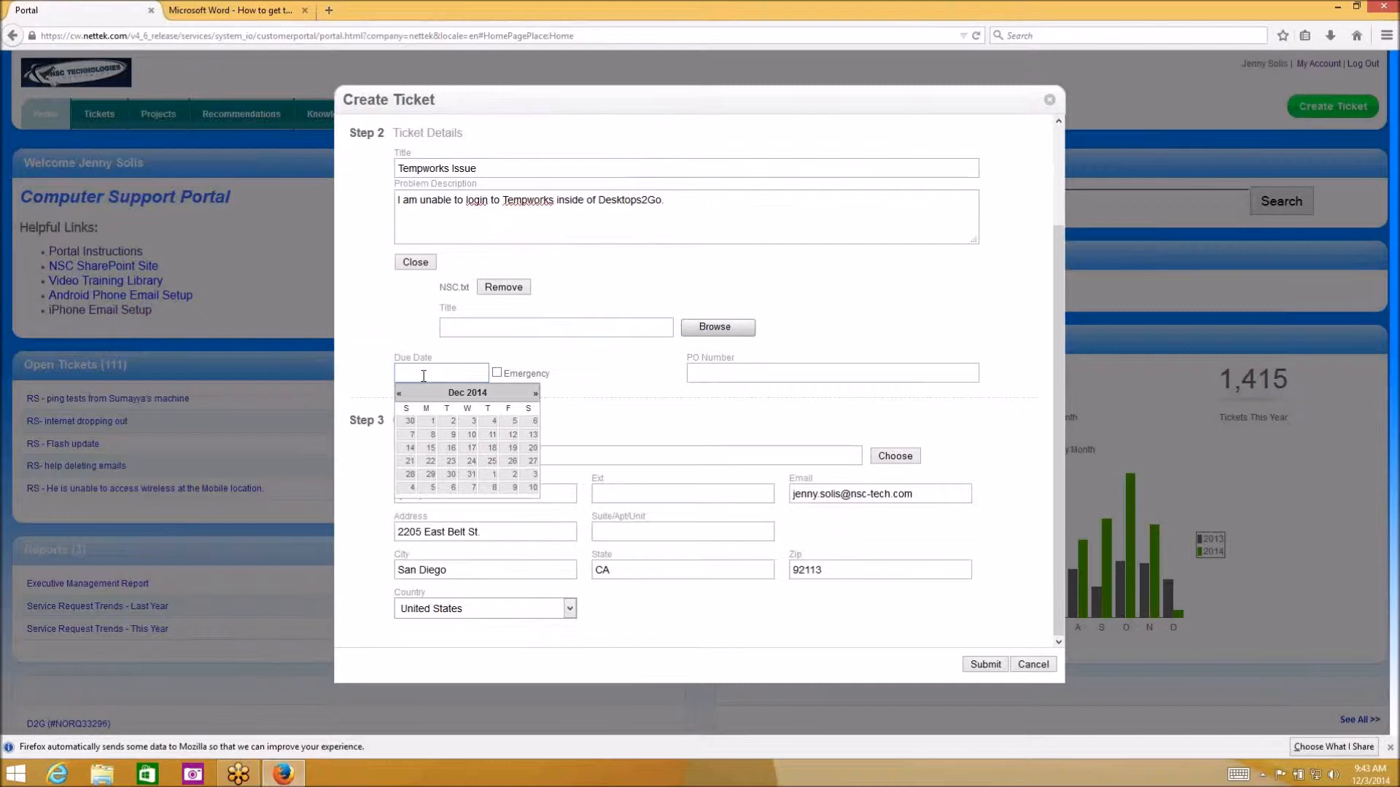
{"action": "left_click", "coordinate": [512, 422]}
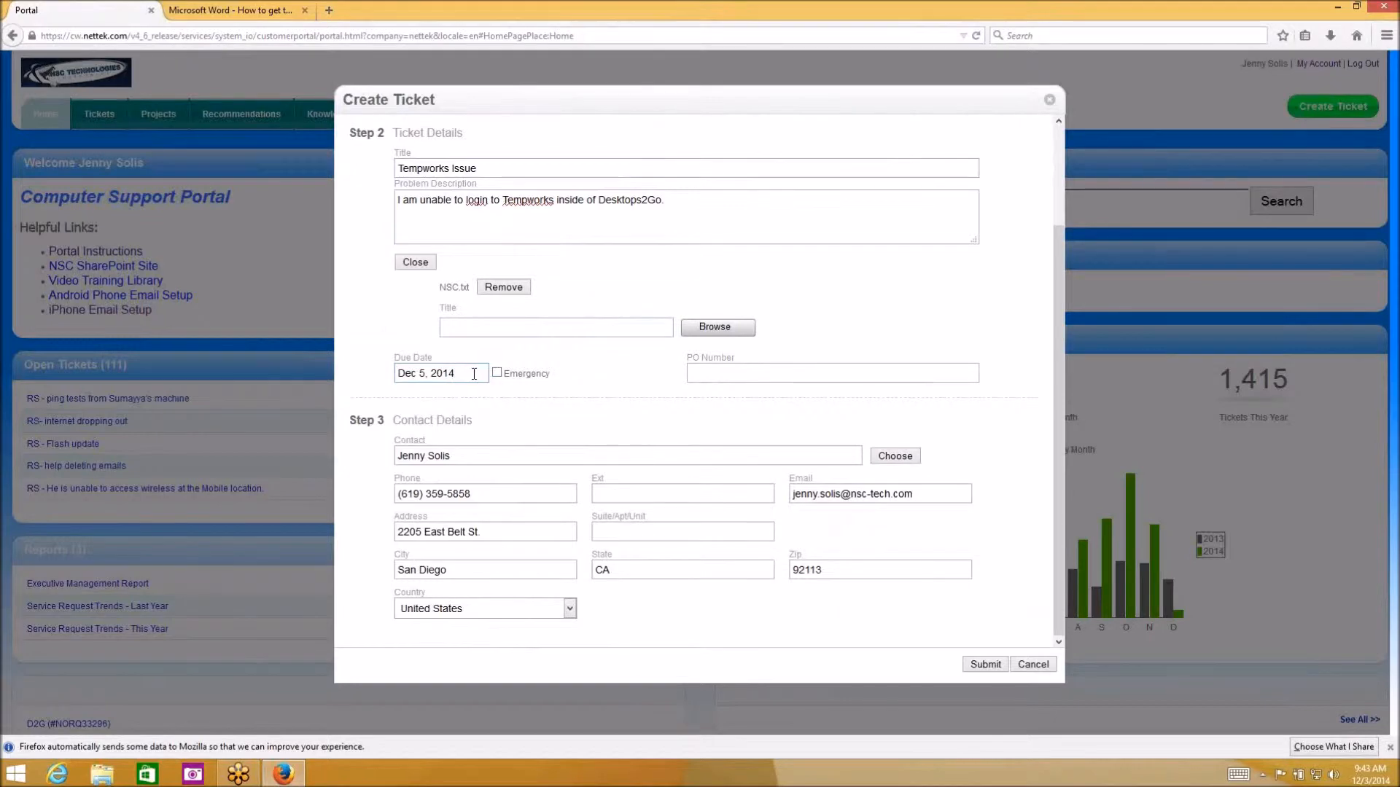
{"action": "left_click", "coordinate": [437, 374]}
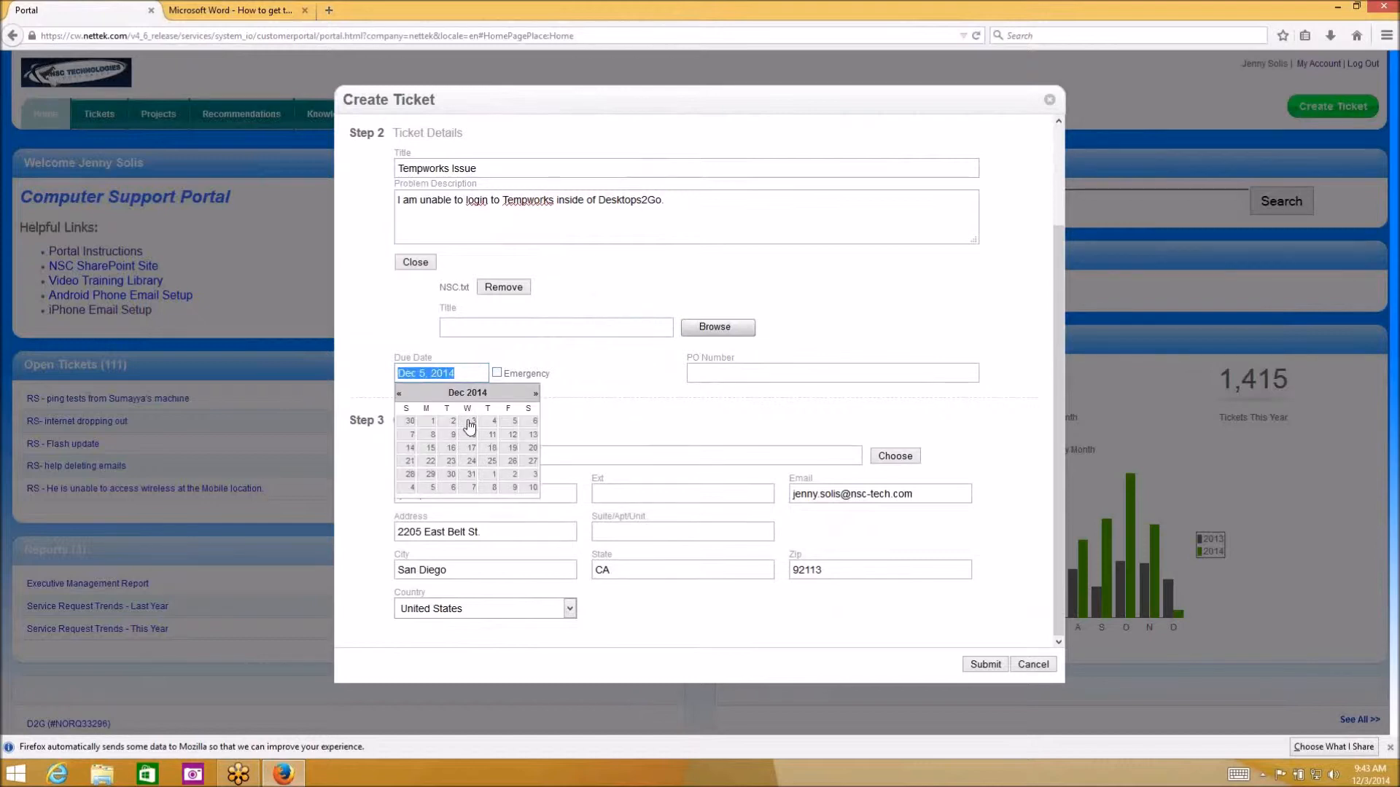
{"action": "left_click", "coordinate": [470, 422]}
{"action": "left_click", "coordinate": [497, 372]}
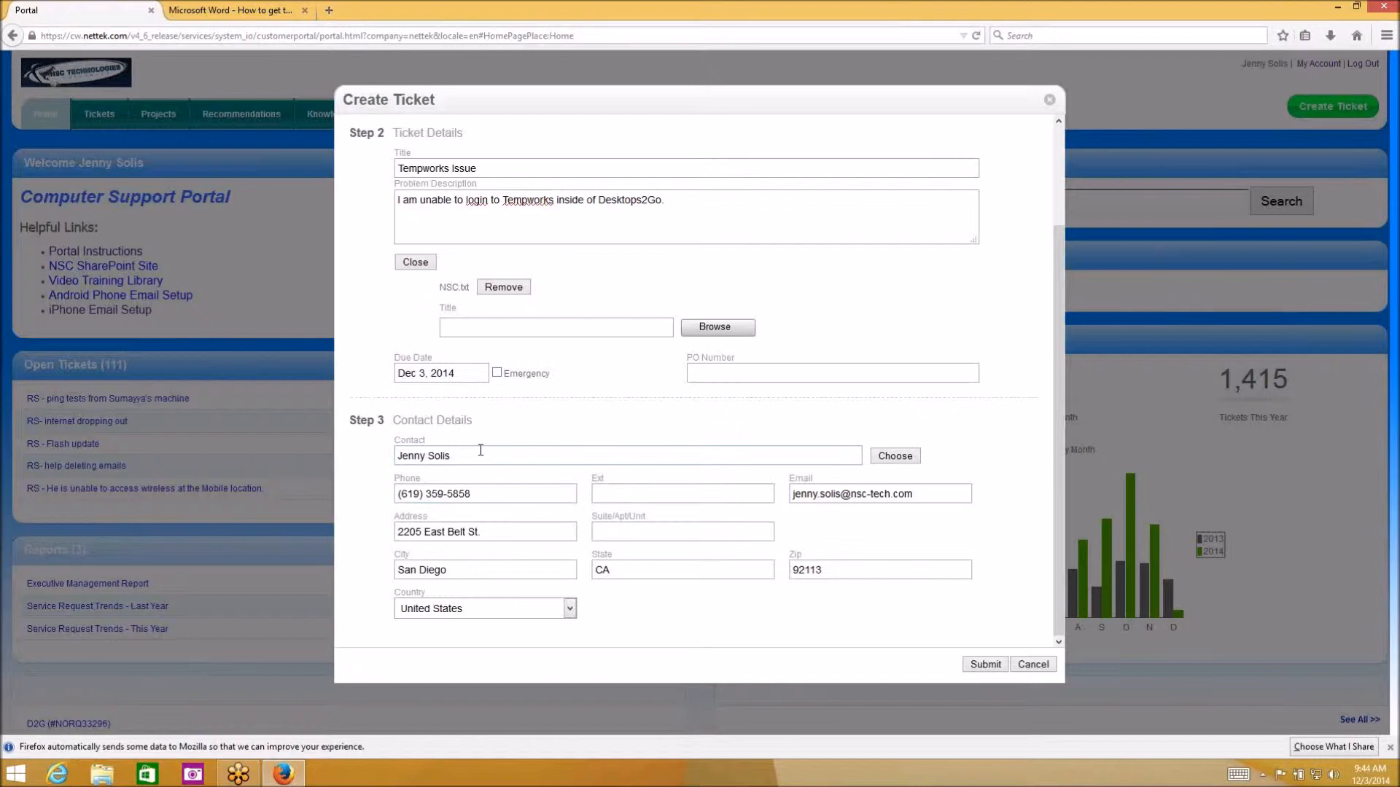
Replace the contact Address field's text with just 2205
{"action": "left_click_drag", "start_coordinate": [508, 534], "coordinate": [369, 545]}
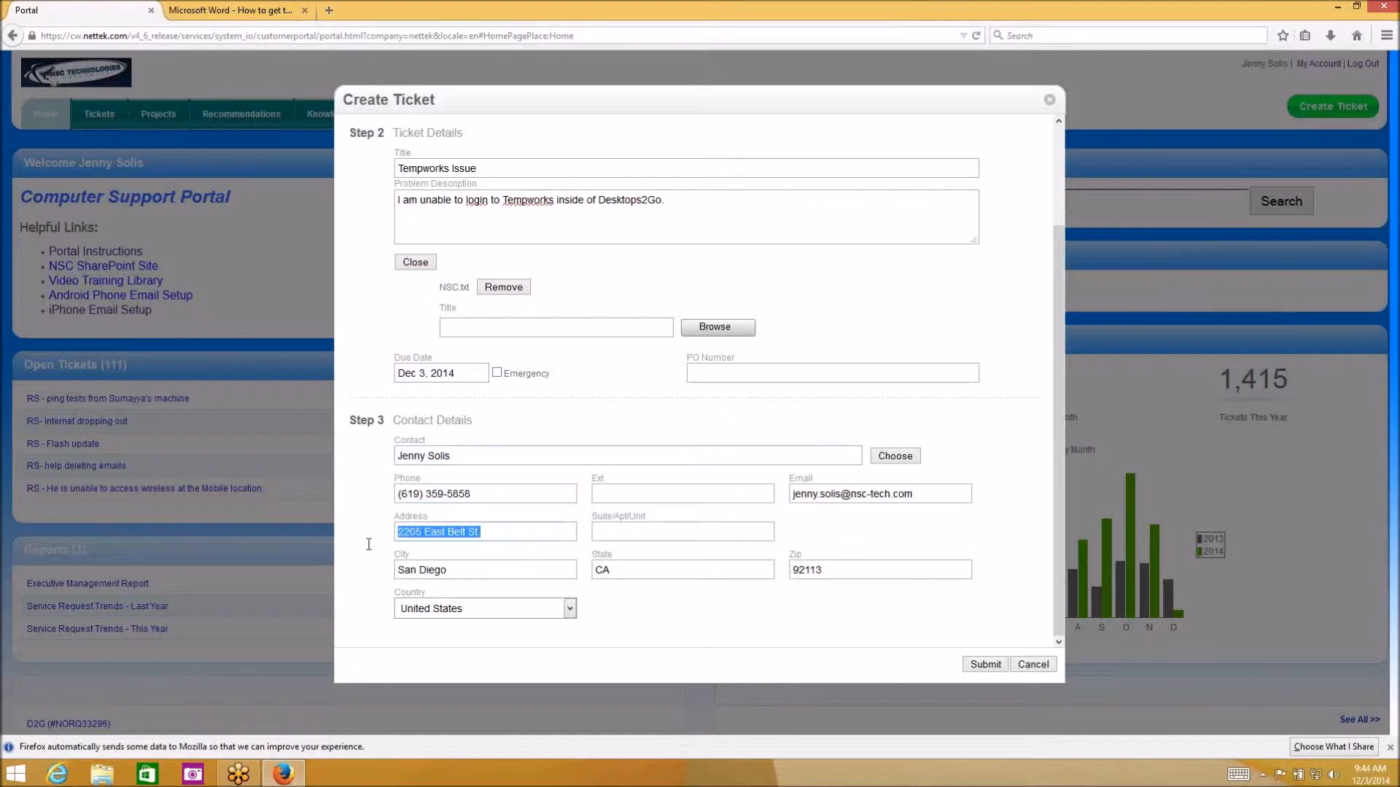
{"action": "key", "text": "BackSpace"}
{"action": "type", "text": "2205"}
{"action": "left_click", "coordinate": [940, 501]}
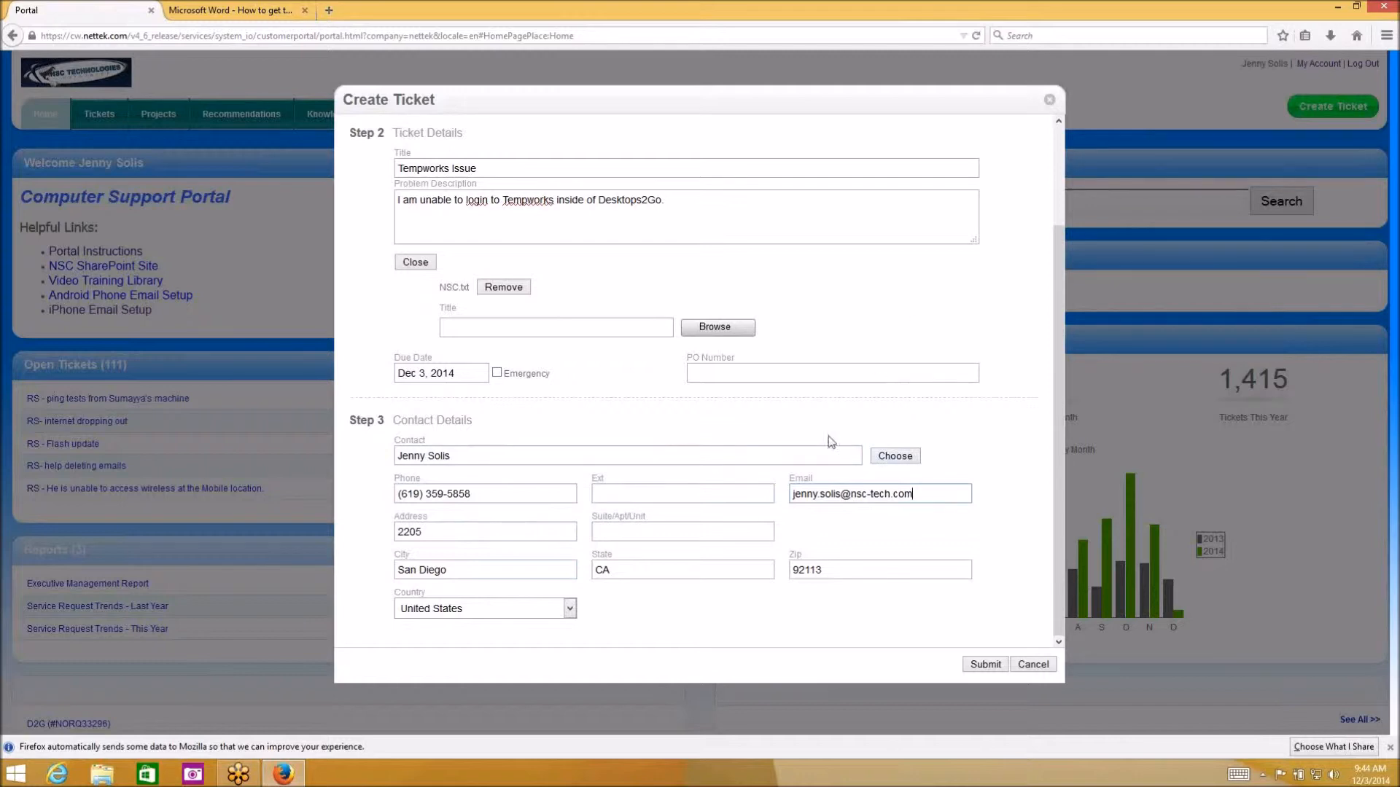
{"action": "scroll", "coordinate": [698, 522], "scroll_direction": "up", "scroll_amount": 3}
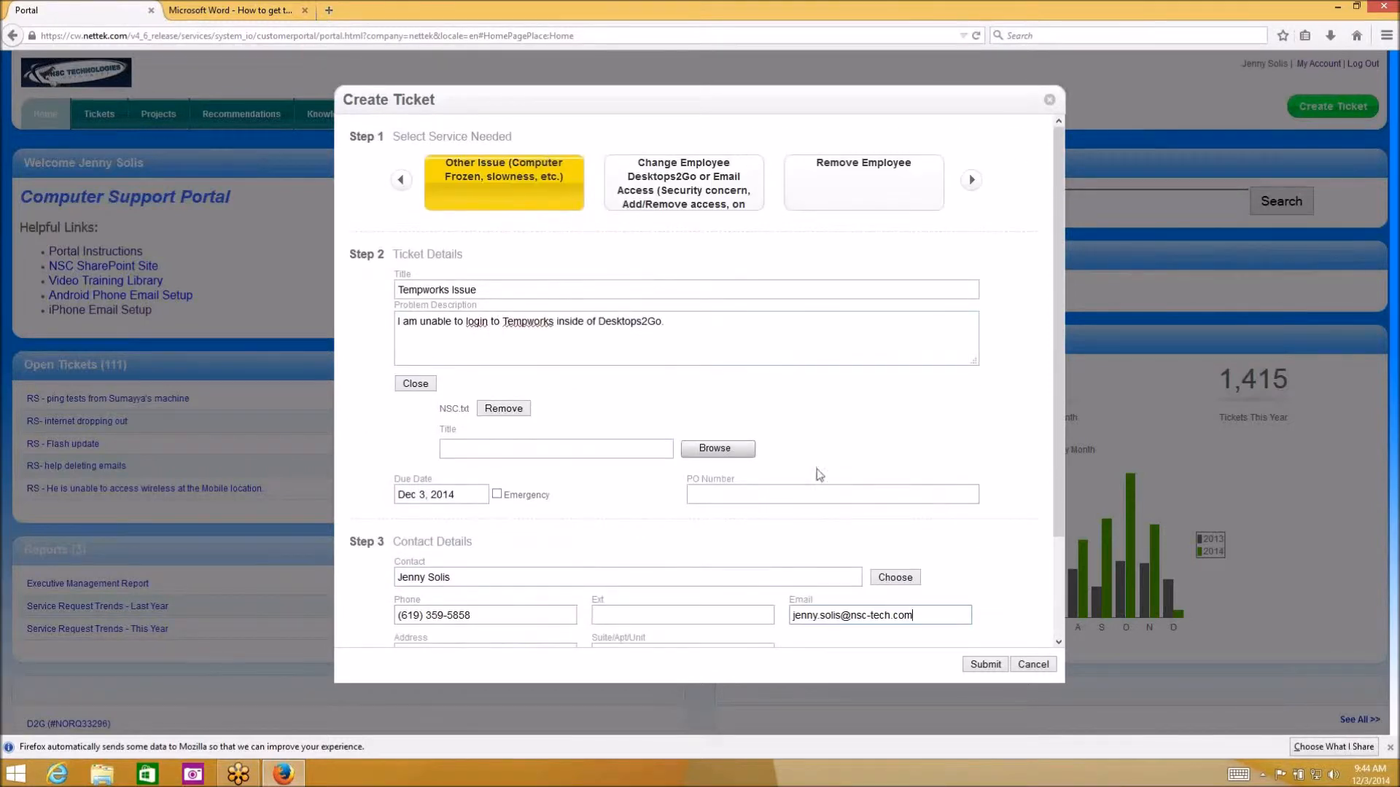
{"action": "scroll", "coordinate": [809, 503], "scroll_direction": "down", "scroll_amount": 3}
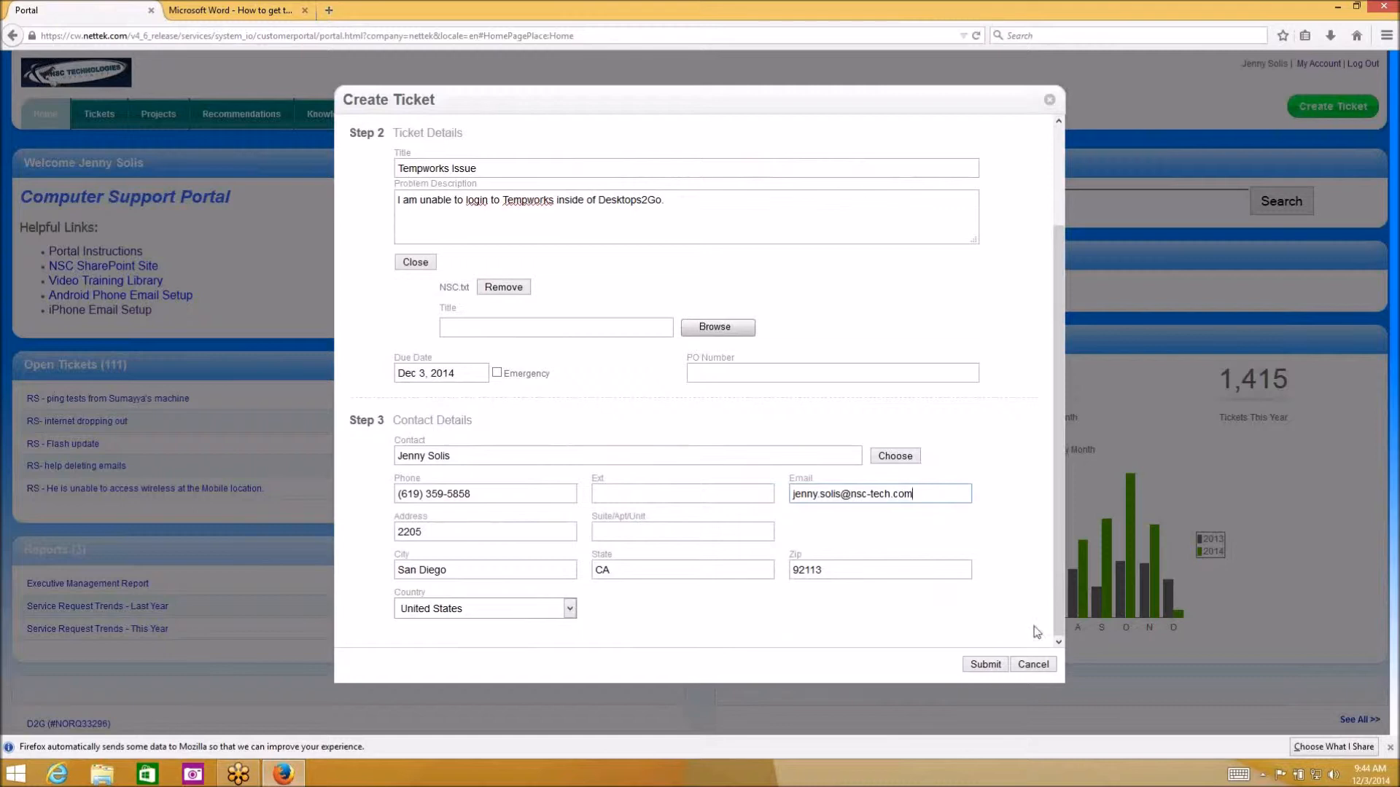
Cancel the filled-in draft and reopen a blank Create Ticket form
{"action": "left_click", "coordinate": [1032, 665]}
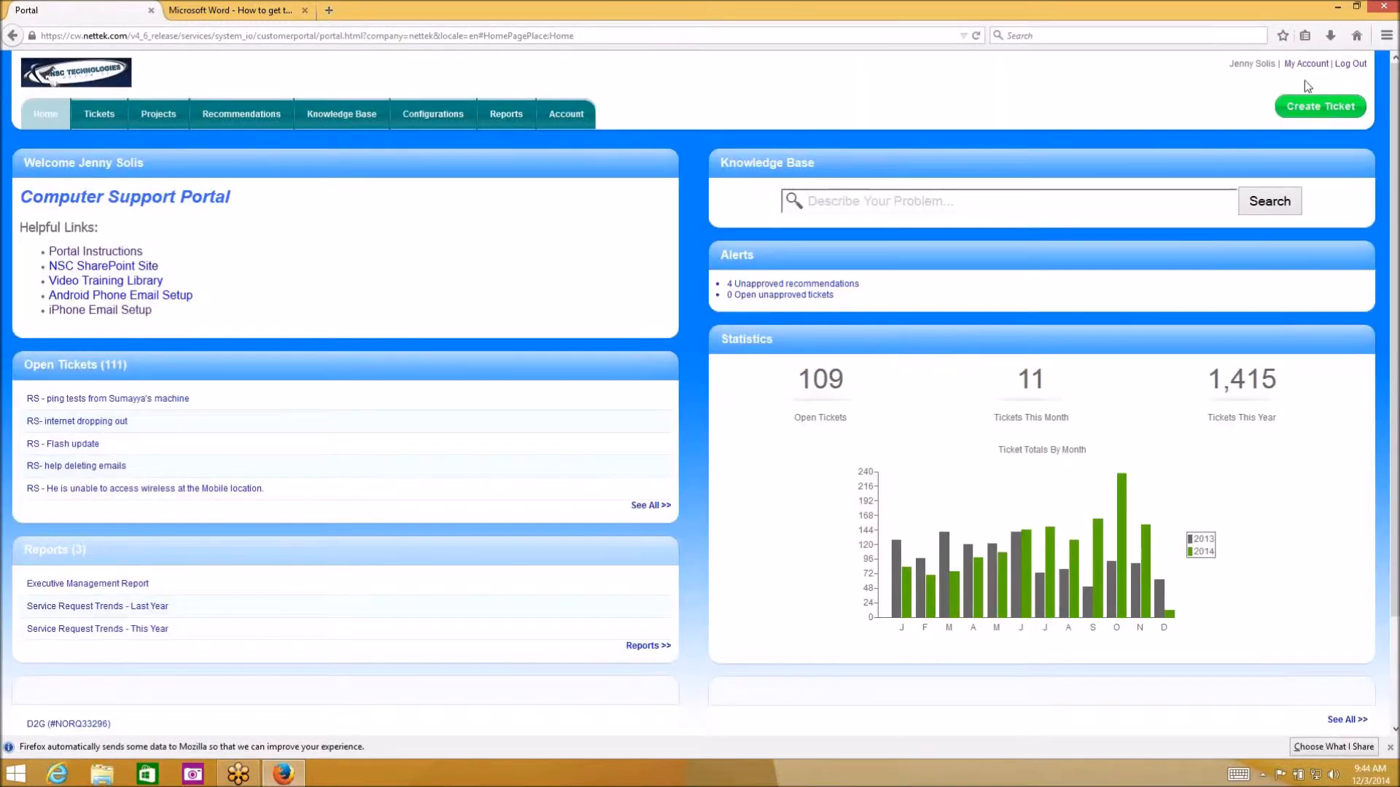
{"action": "left_click", "coordinate": [1312, 106]}
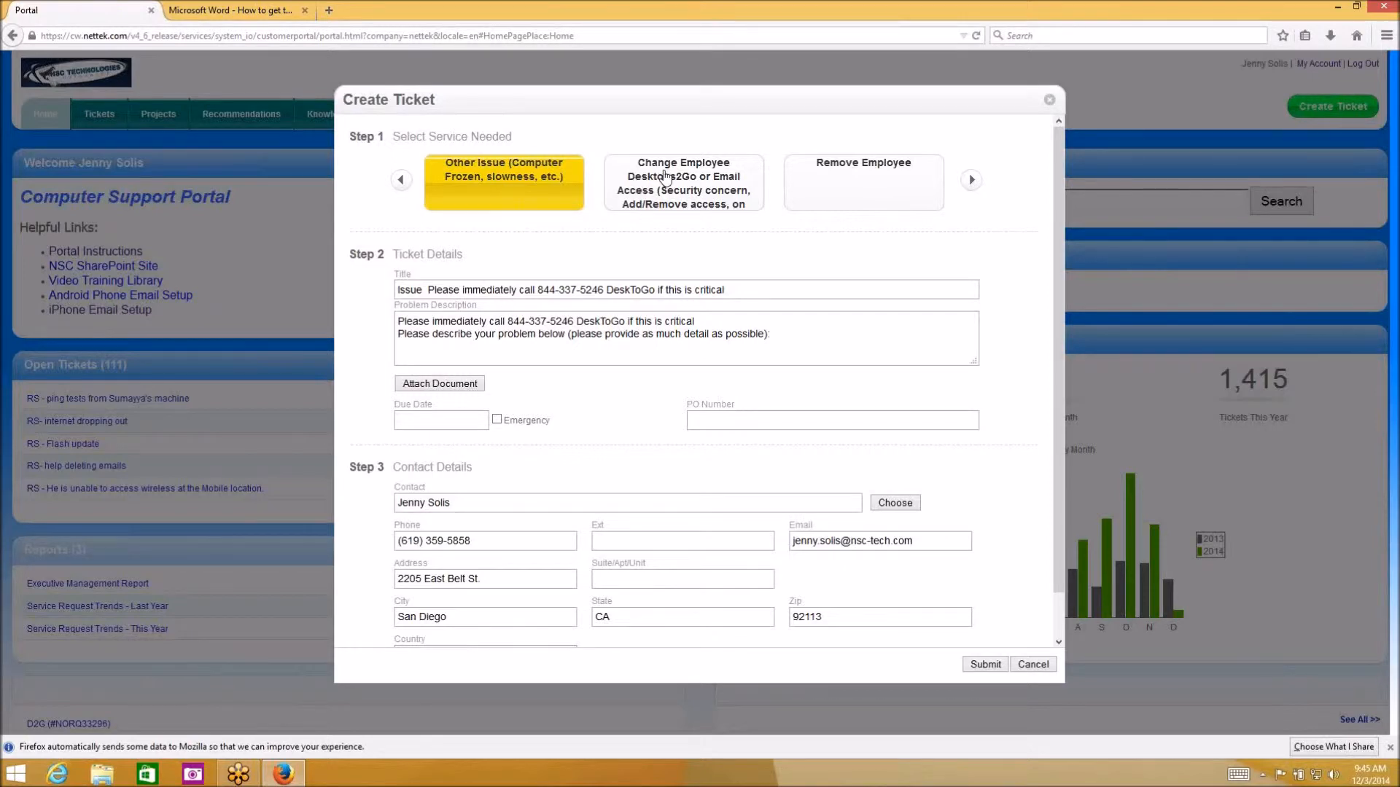
Preview the Change Employee template, then pick Remove Employee for its title and employee-details description
{"action": "left_click", "coordinate": [691, 195]}
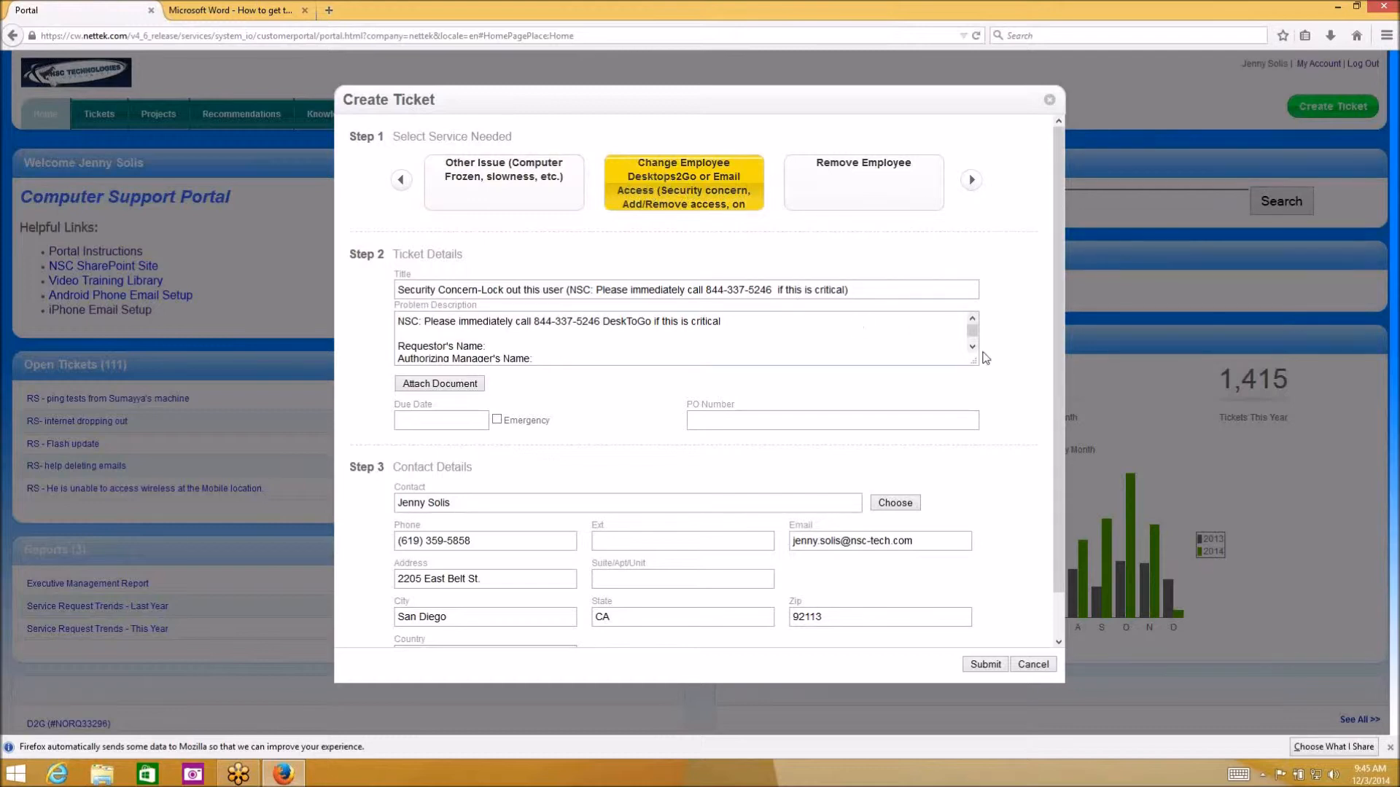
{"action": "left_click_drag", "start_coordinate": [975, 362], "coordinate": [965, 493]}
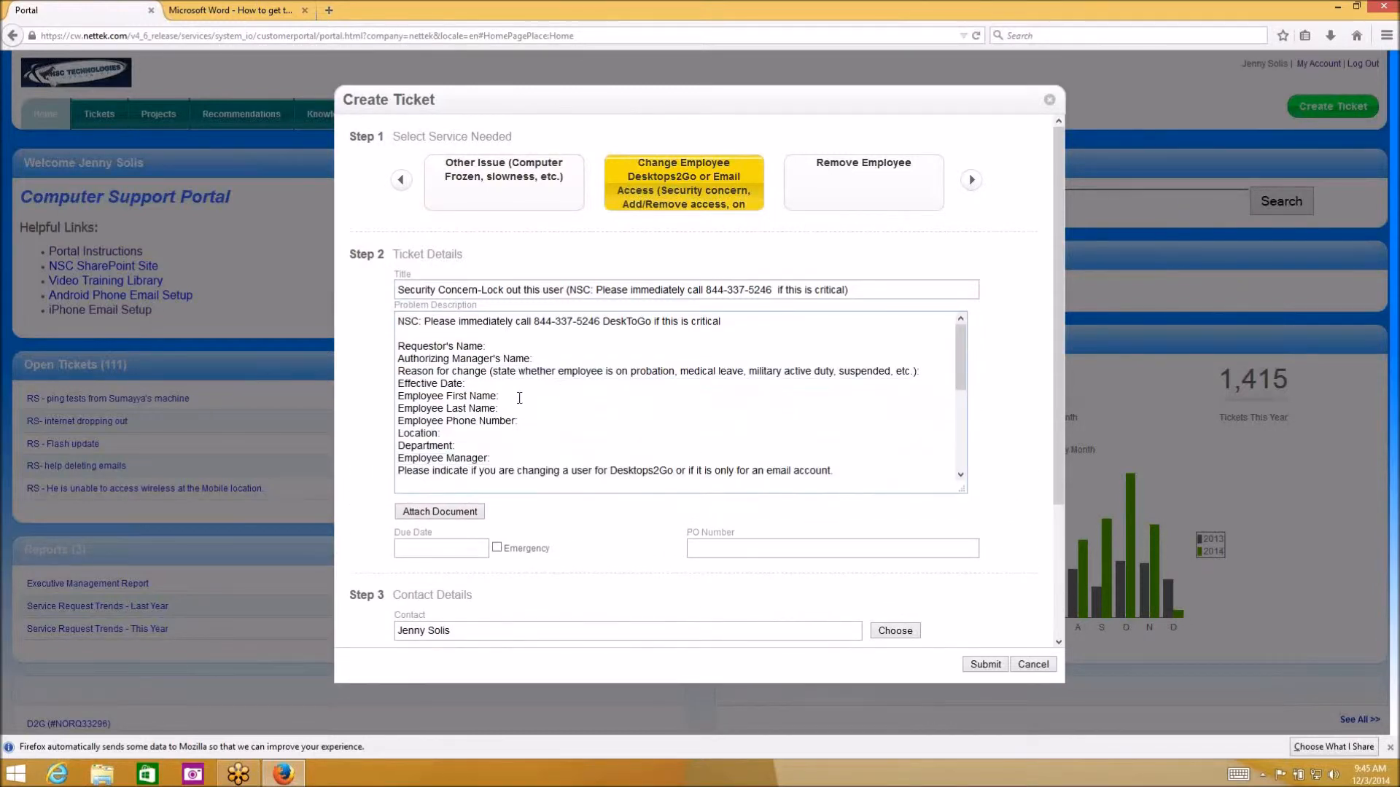
{"action": "left_click", "coordinate": [854, 182]}
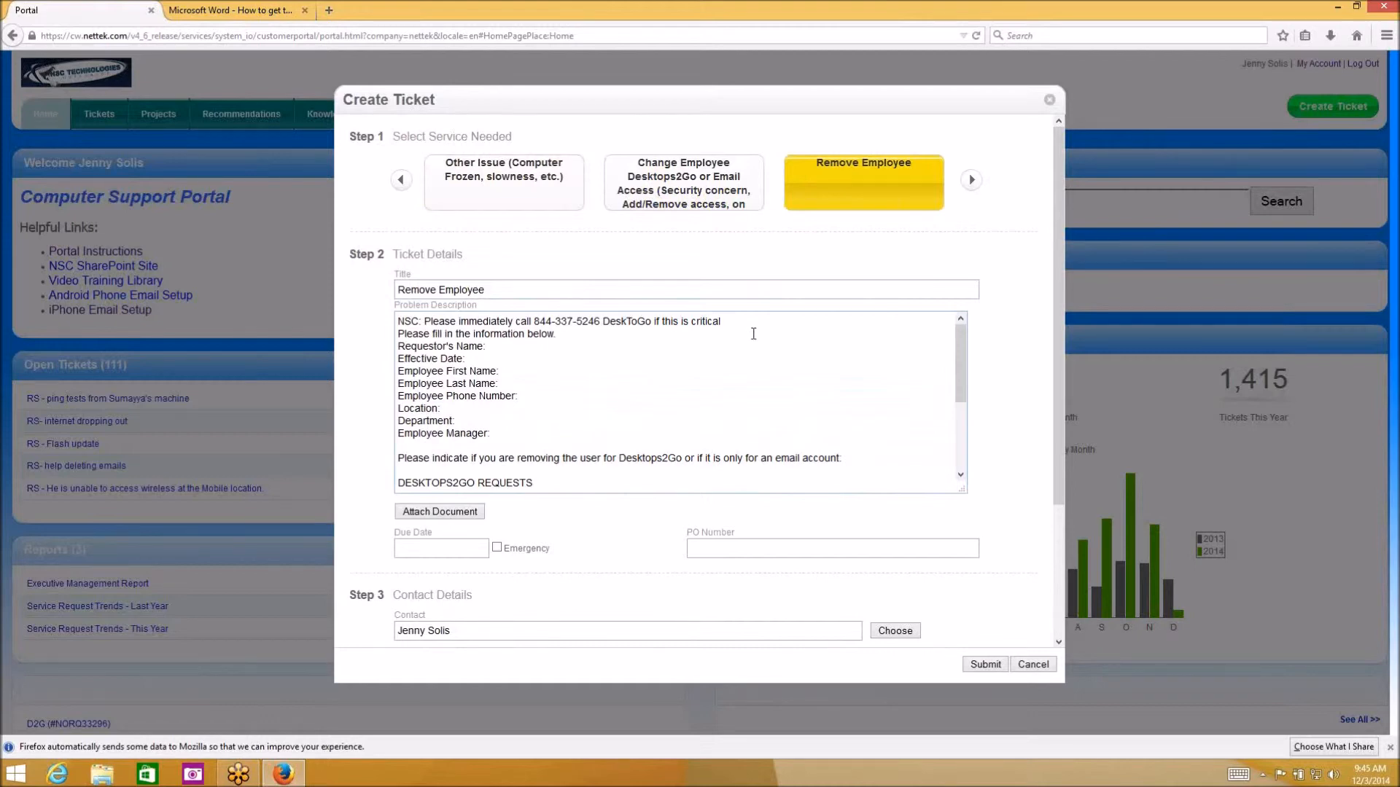
Try the Printer, Email and Add Employee services, then settle on Can't Login for the Login Issue template
{"action": "left_click", "coordinate": [972, 186]}
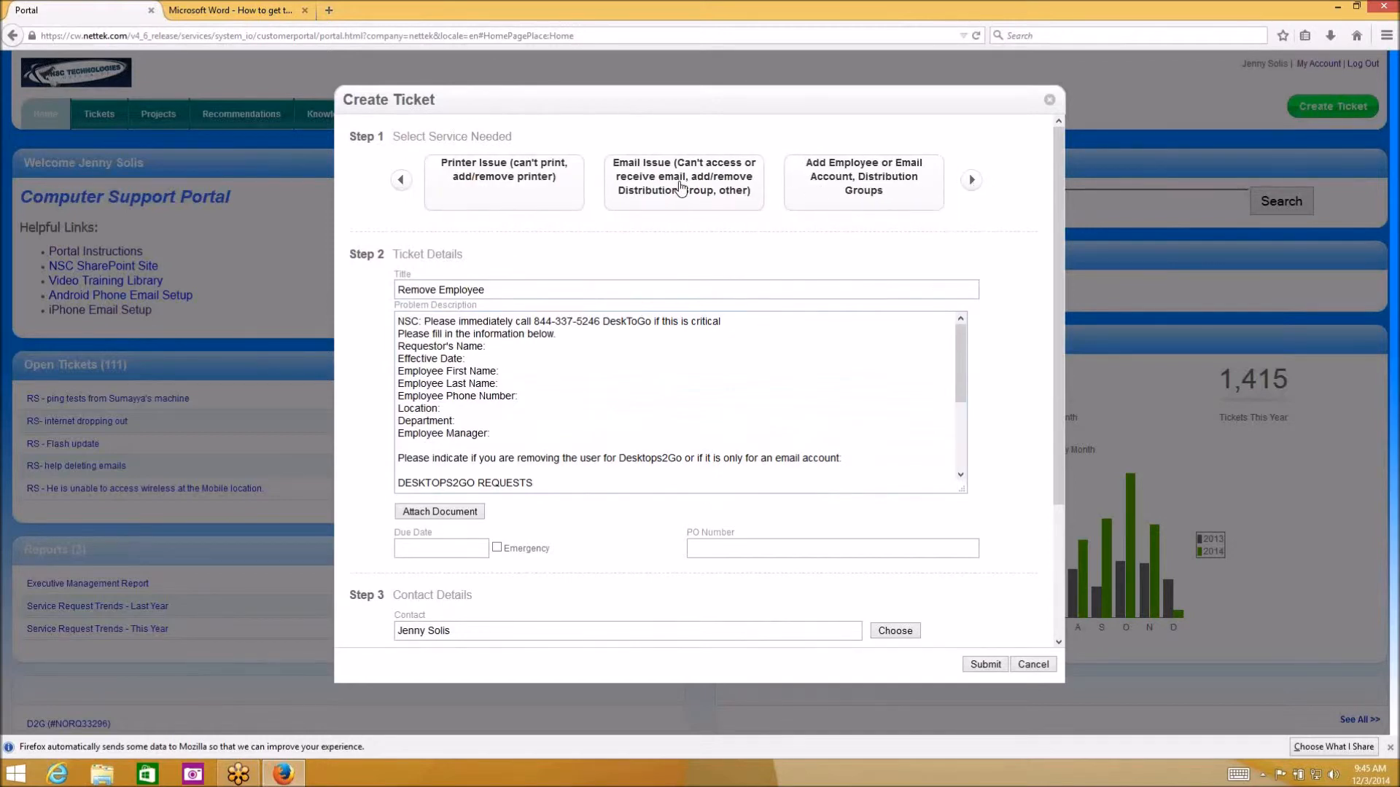
{"action": "left_click", "coordinate": [479, 191]}
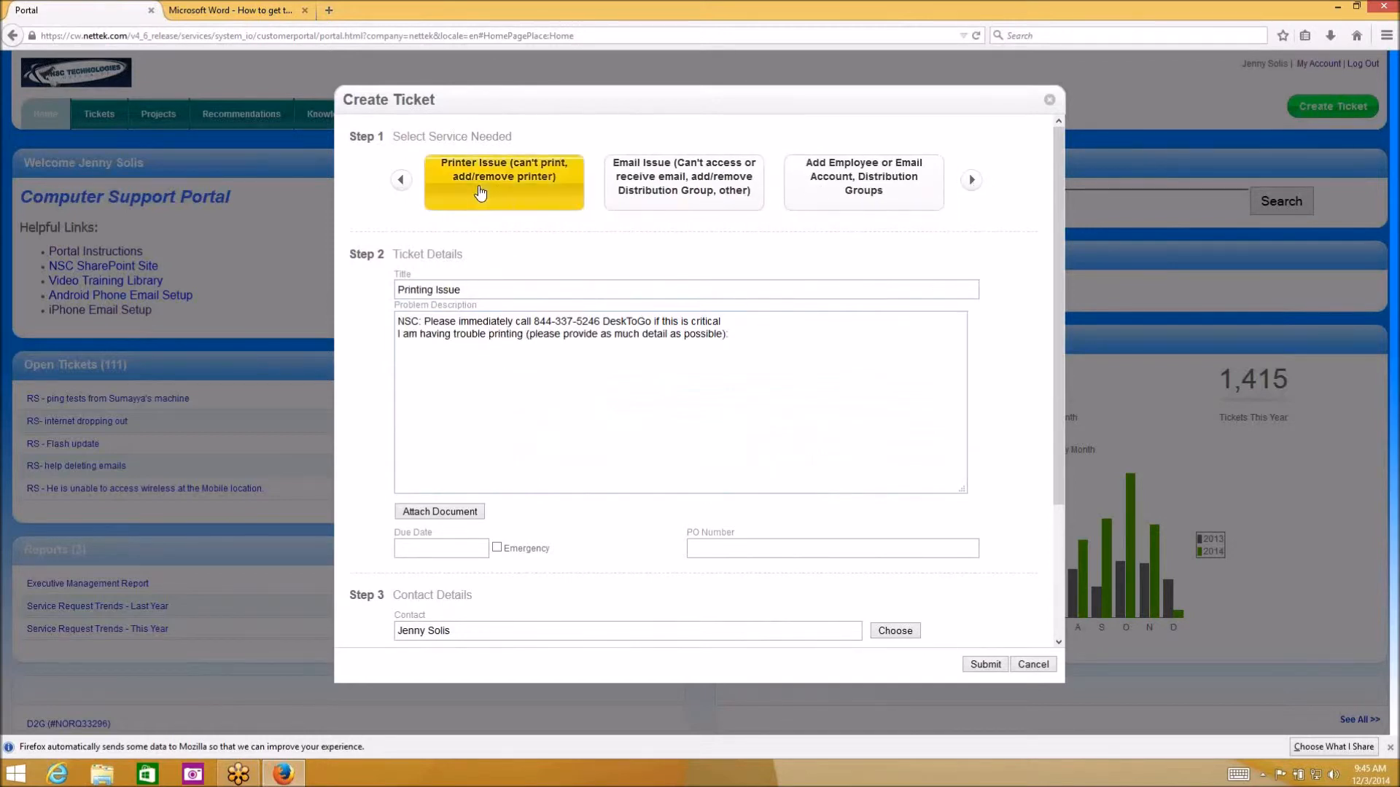
{"action": "left_click", "coordinate": [667, 188]}
{"action": "left_click", "coordinate": [868, 188]}
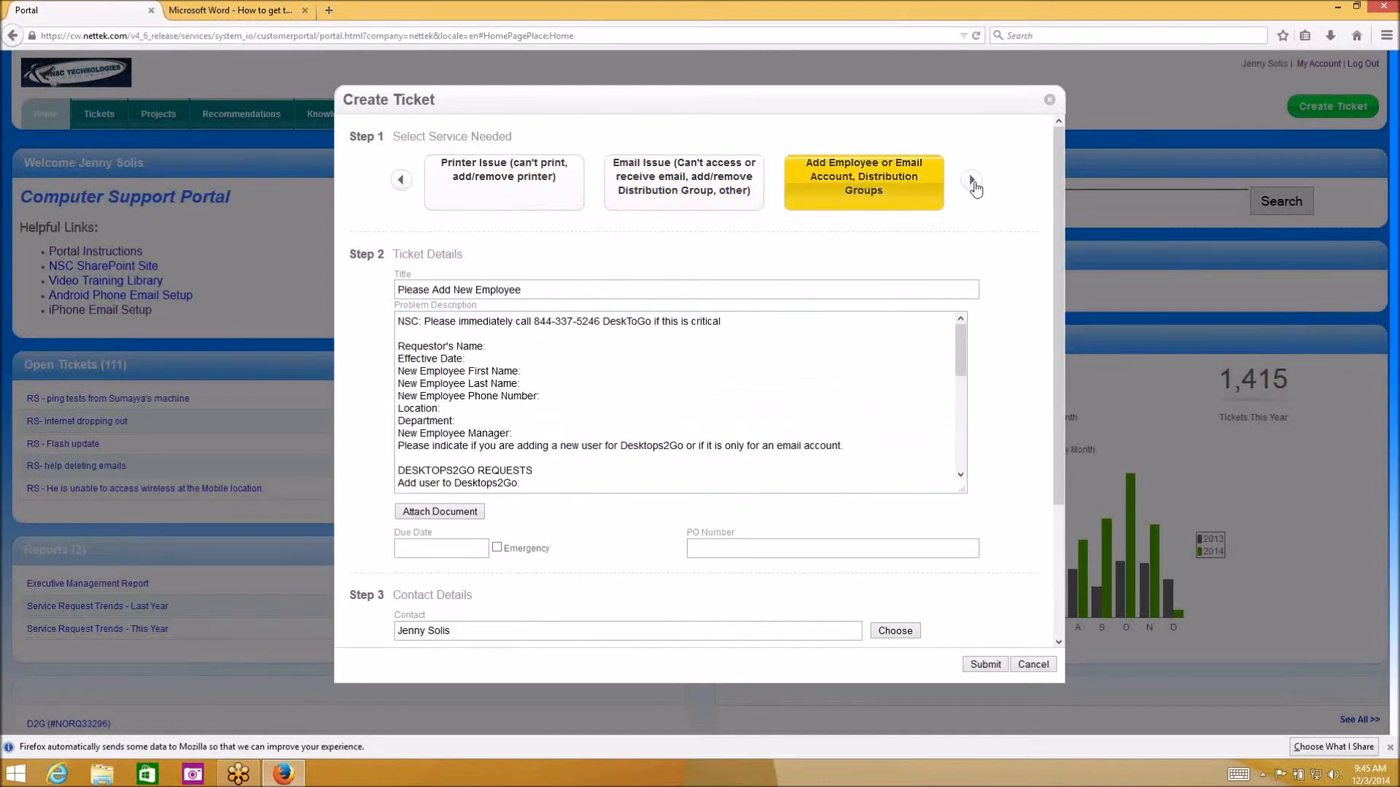
{"action": "left_click", "coordinate": [972, 182]}
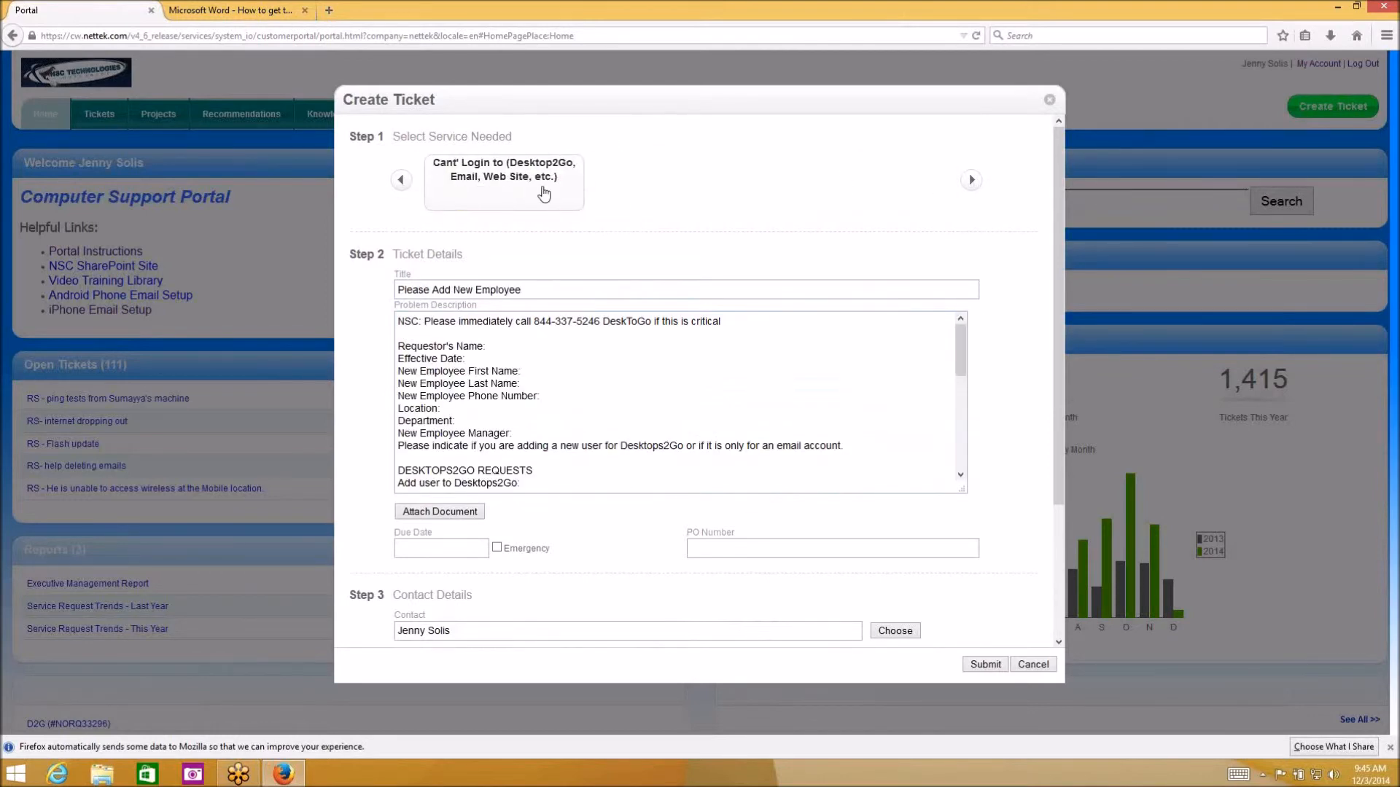
{"action": "left_click", "coordinate": [491, 188]}
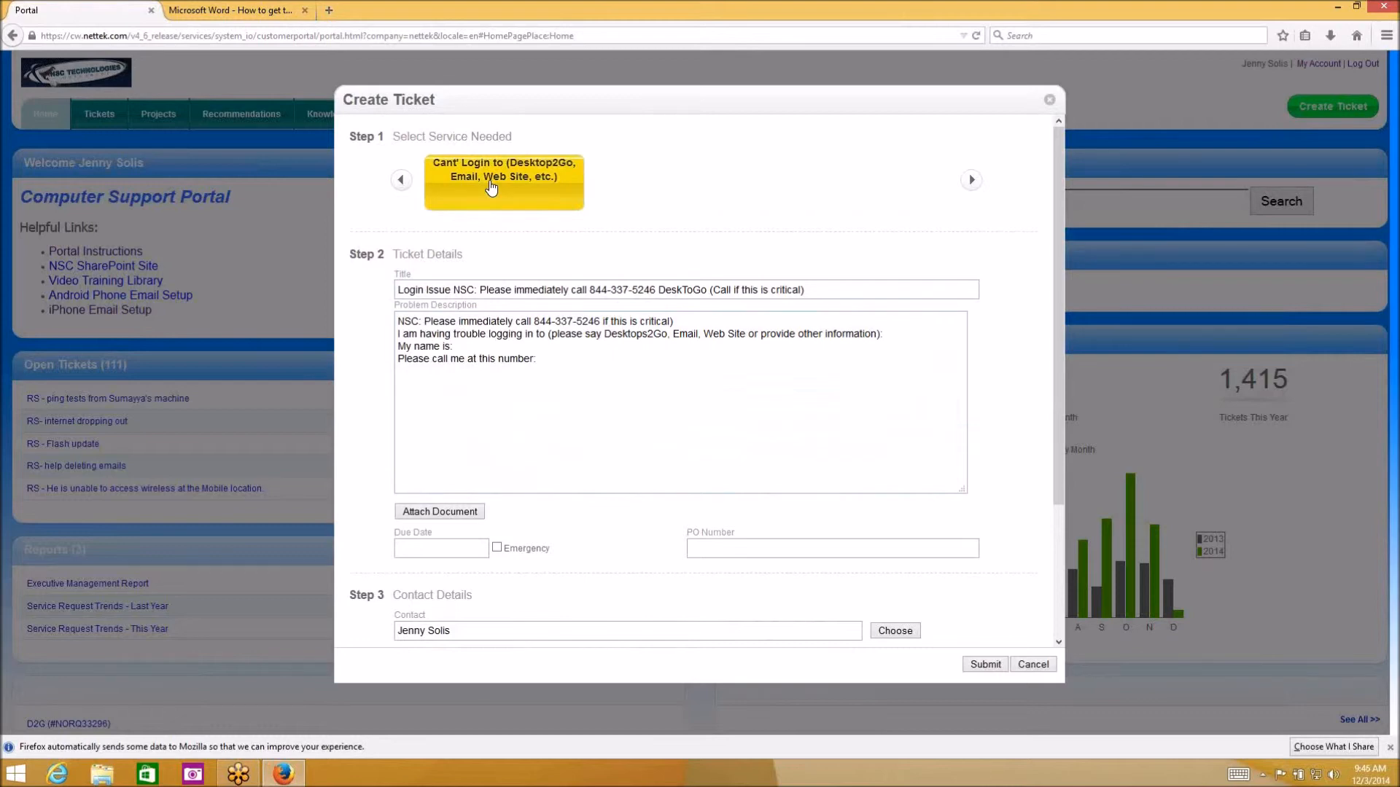
{"action": "left_click", "coordinate": [408, 185]}
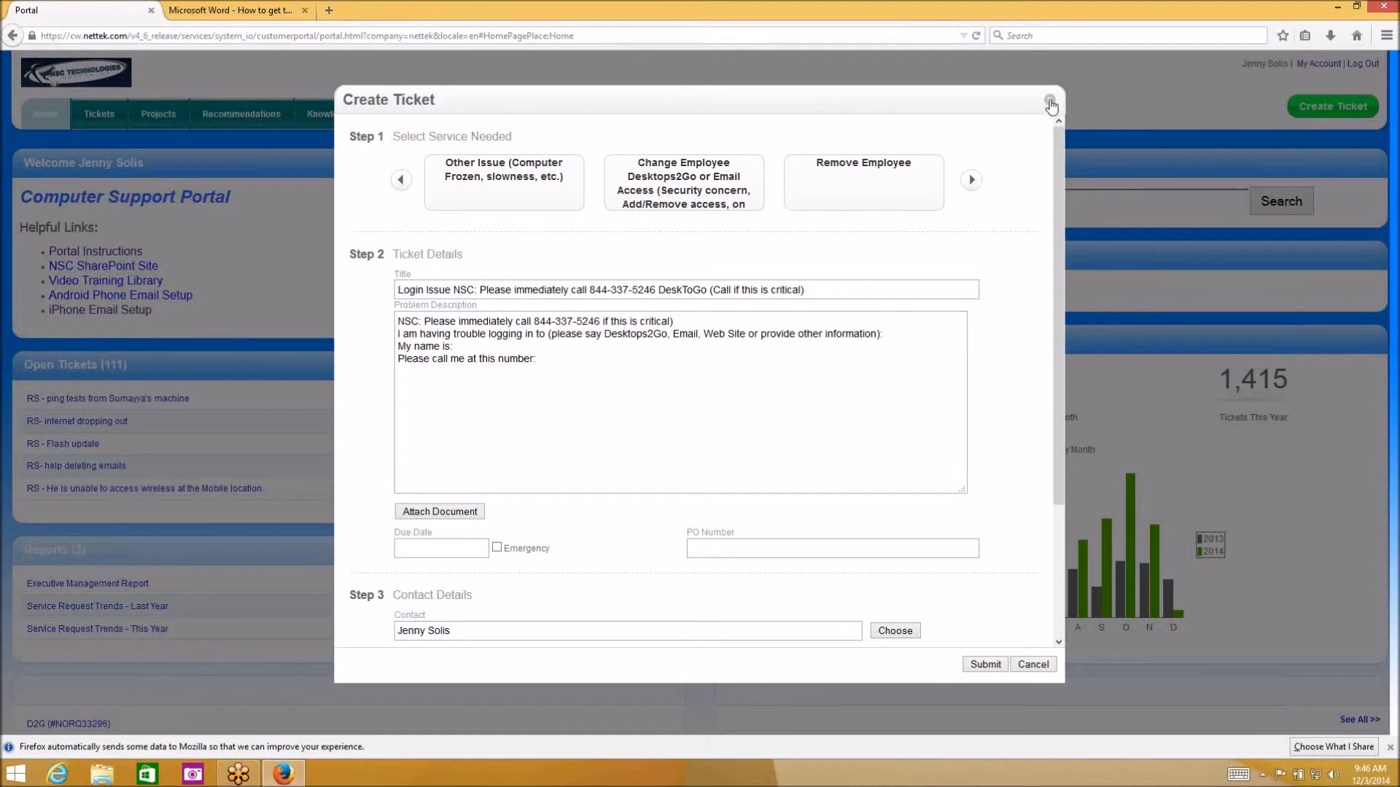
Cancel the Create Ticket form without submitting, returning to the portal home dashboard
{"action": "left_click", "coordinate": [1032, 665]}
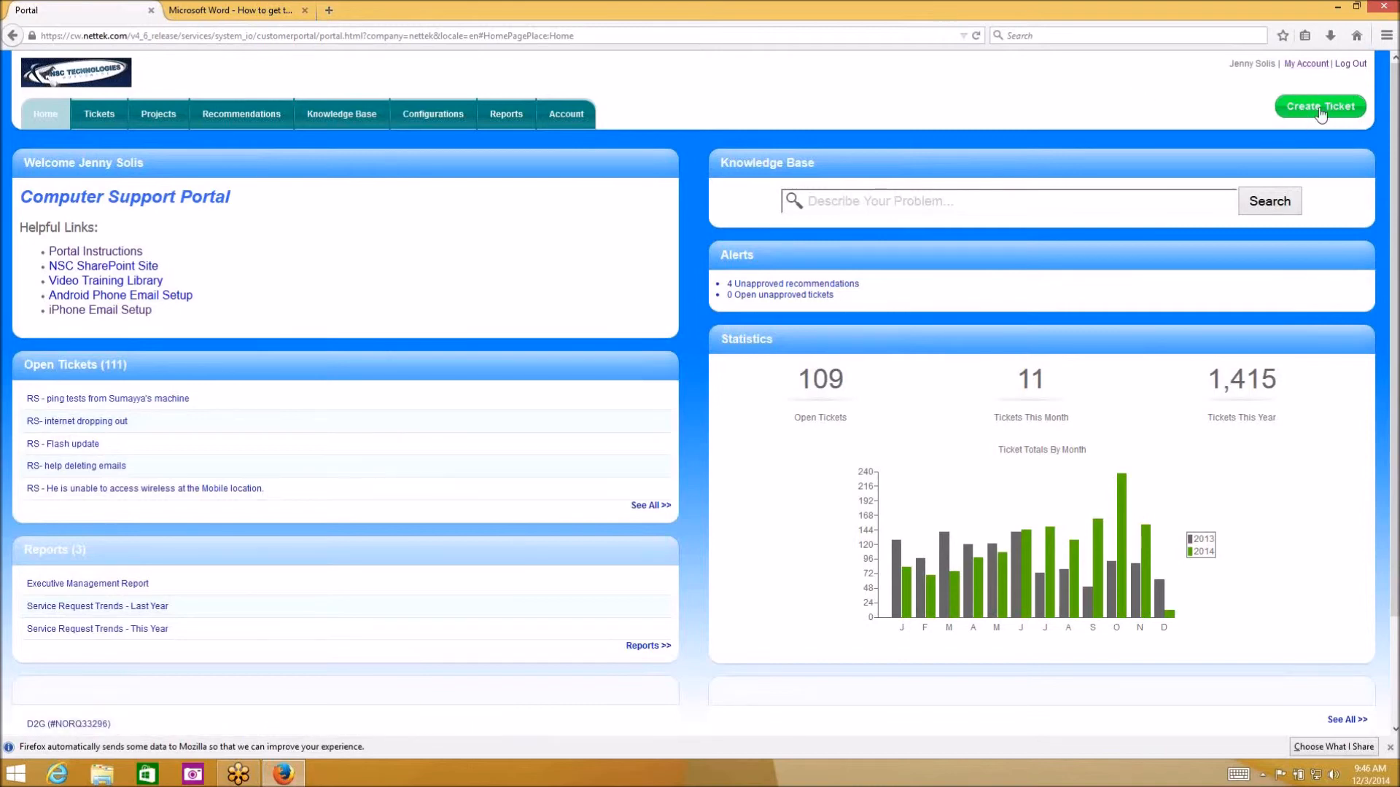
{"action": "left_click", "coordinate": [1305, 65]}
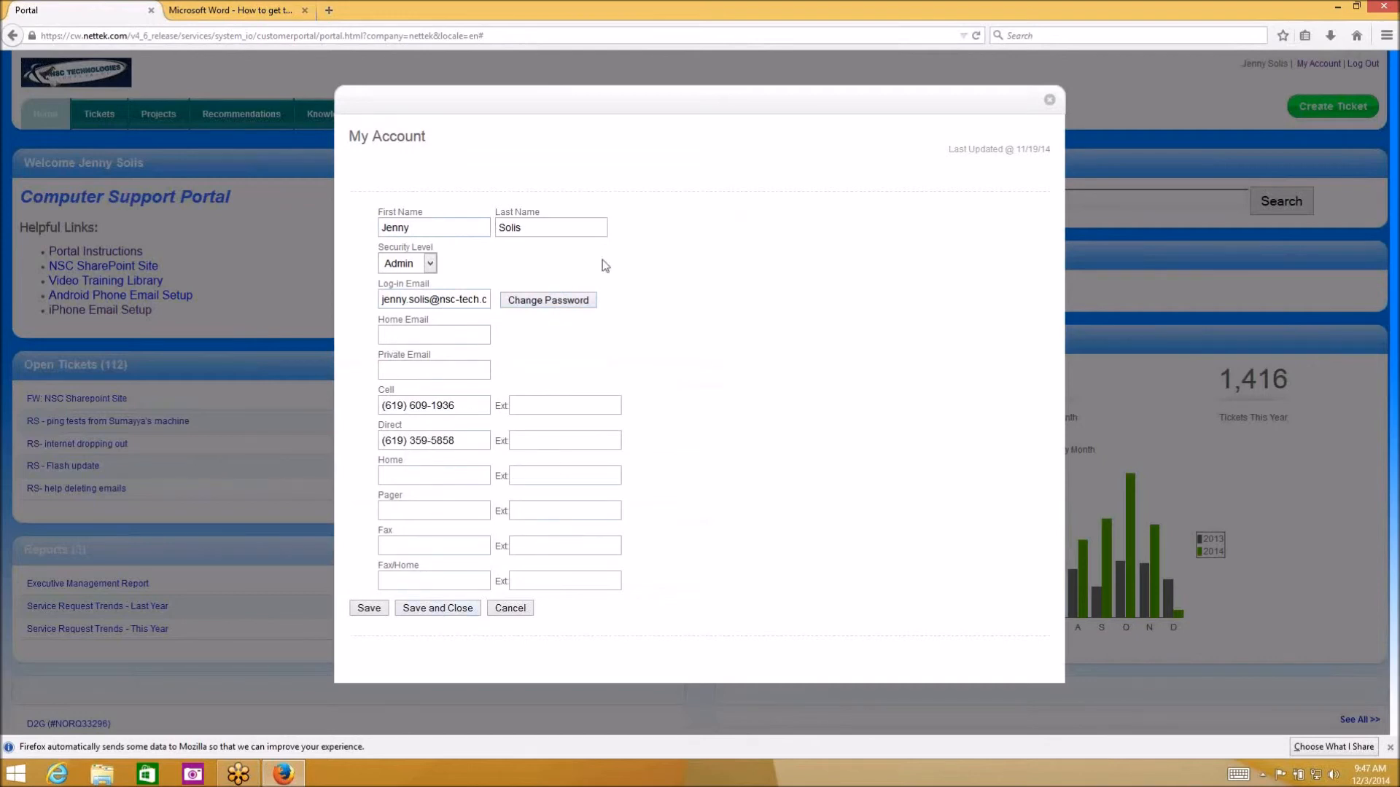
{"action": "left_click", "coordinate": [587, 302]}
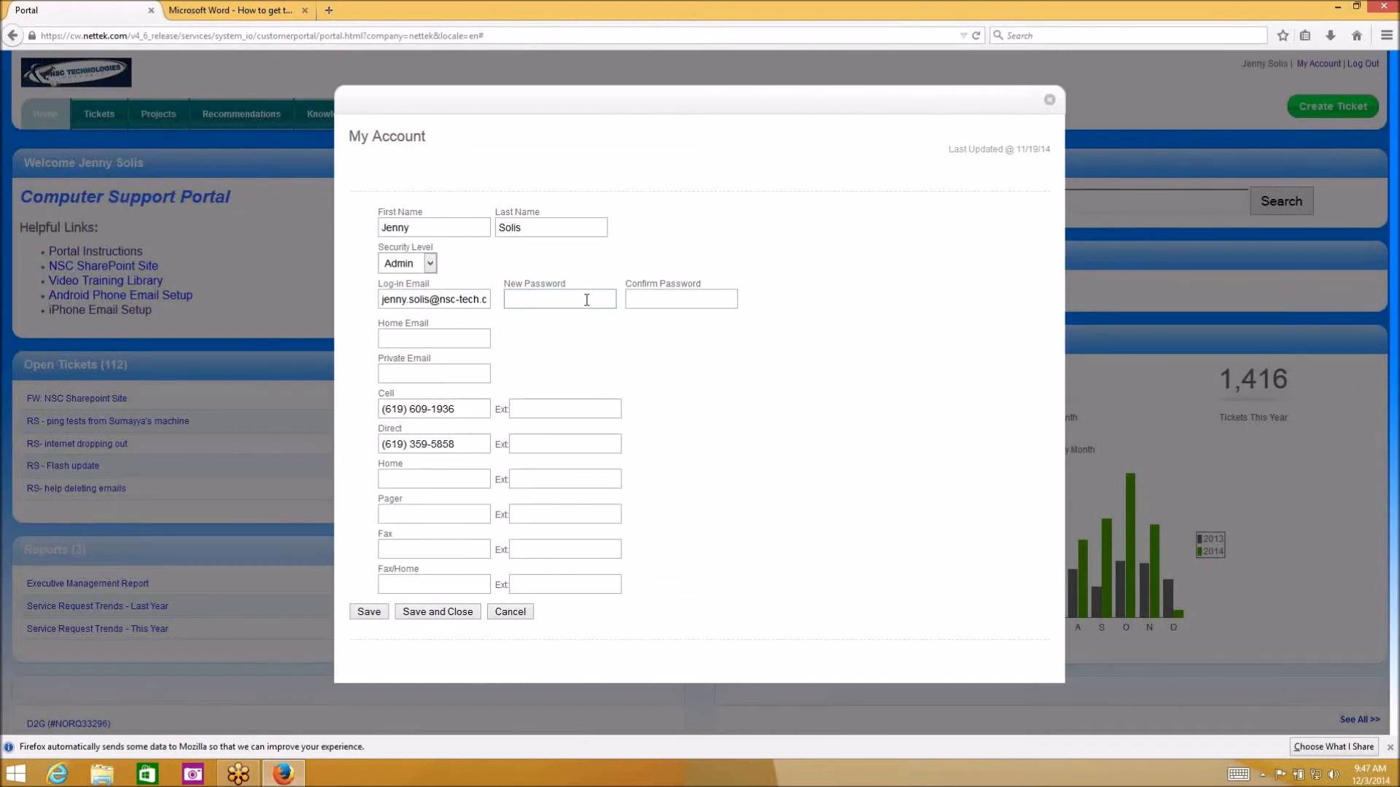
{"action": "left_click", "coordinate": [693, 295]}
{"action": "left_click", "coordinate": [1048, 102]}
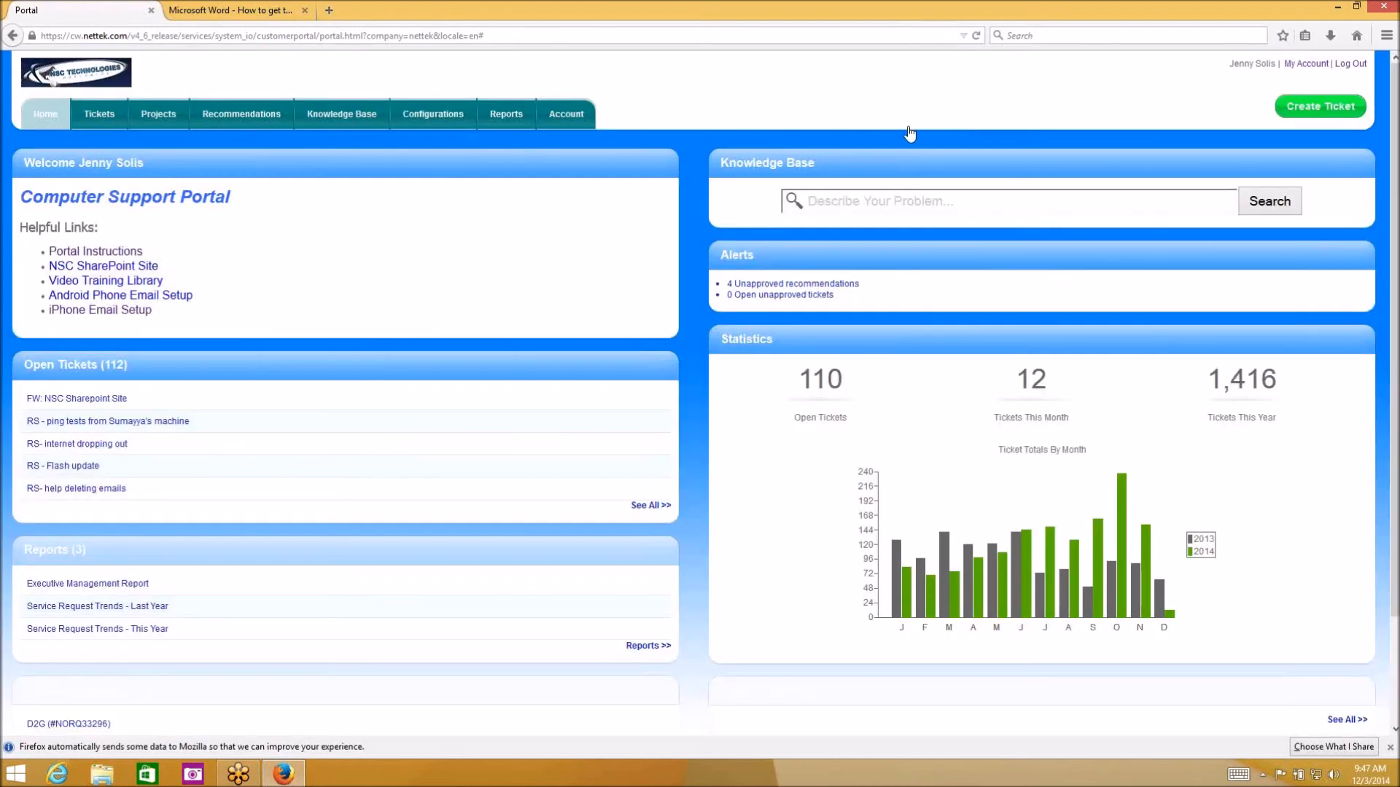